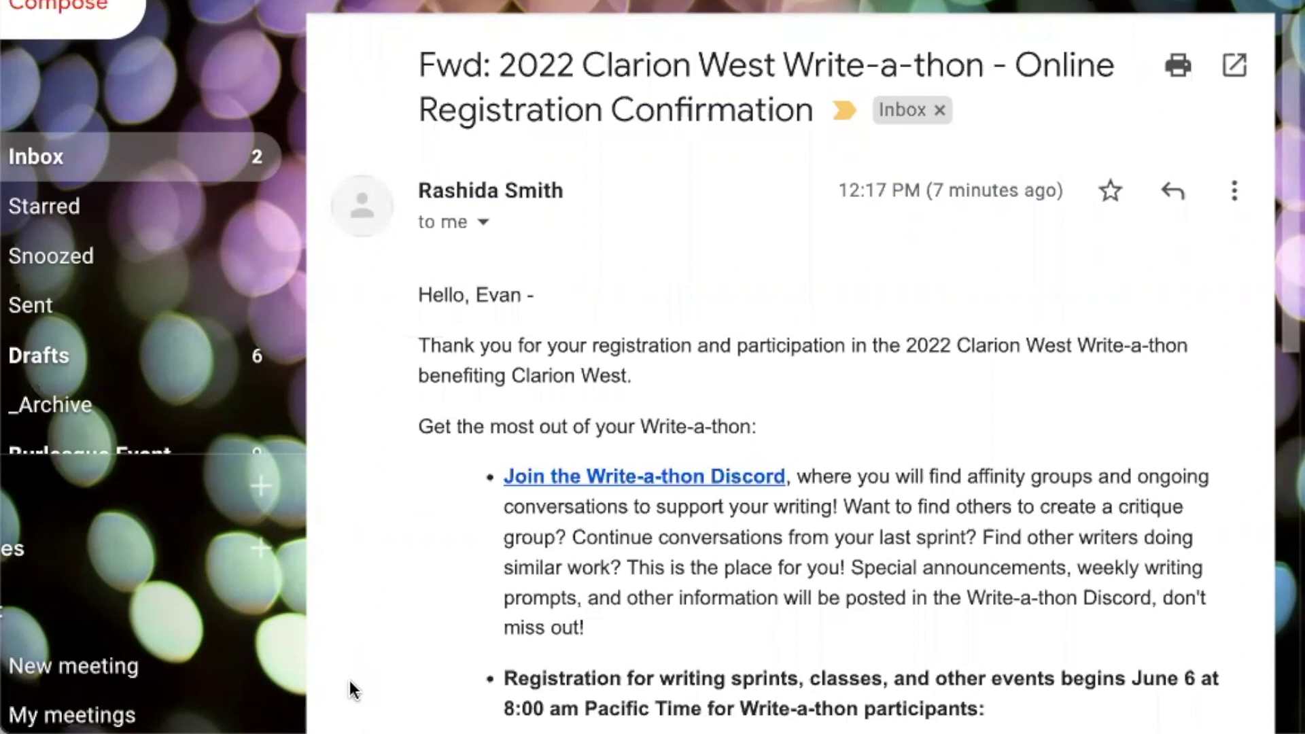
Open the Write-a-thon Discord invitation from the registration confirmation email and accept the invite to the Clarion West server in Discord.
scroll(352, 690, down, 2)
scroll(351, 690, down, 5)
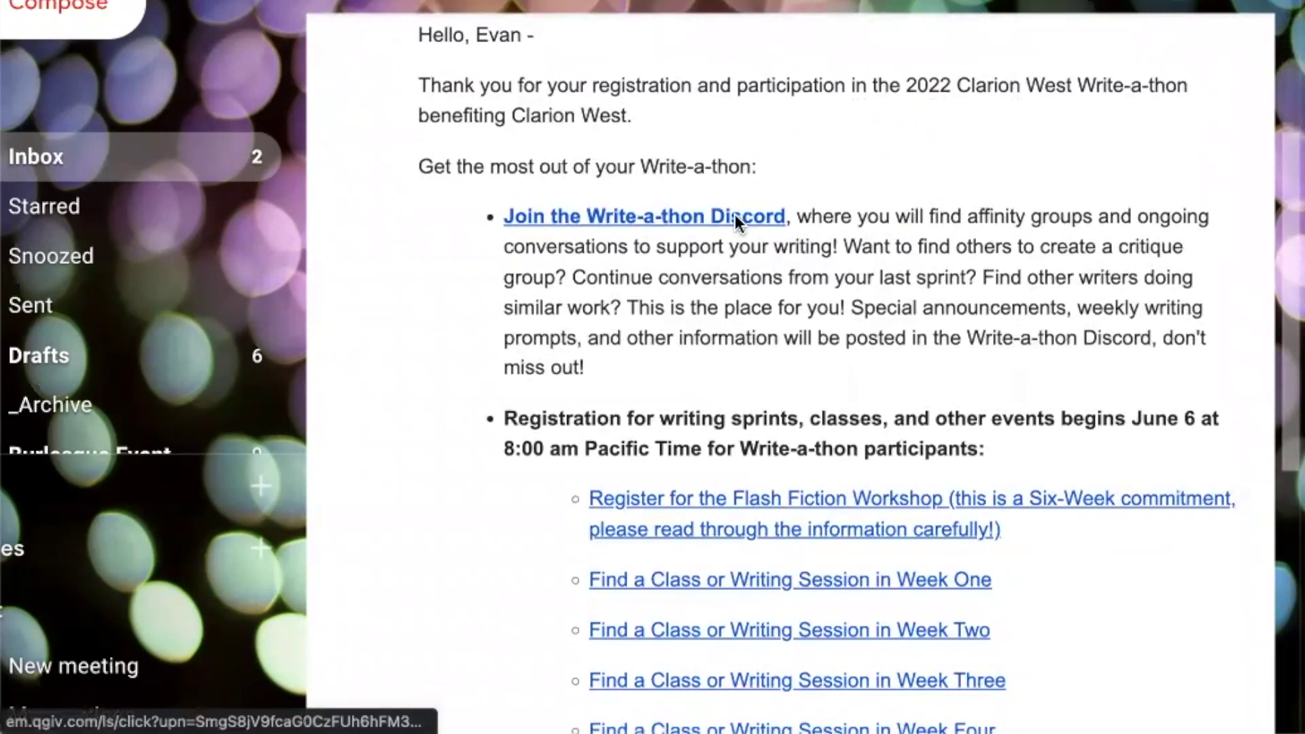
click(735, 214)
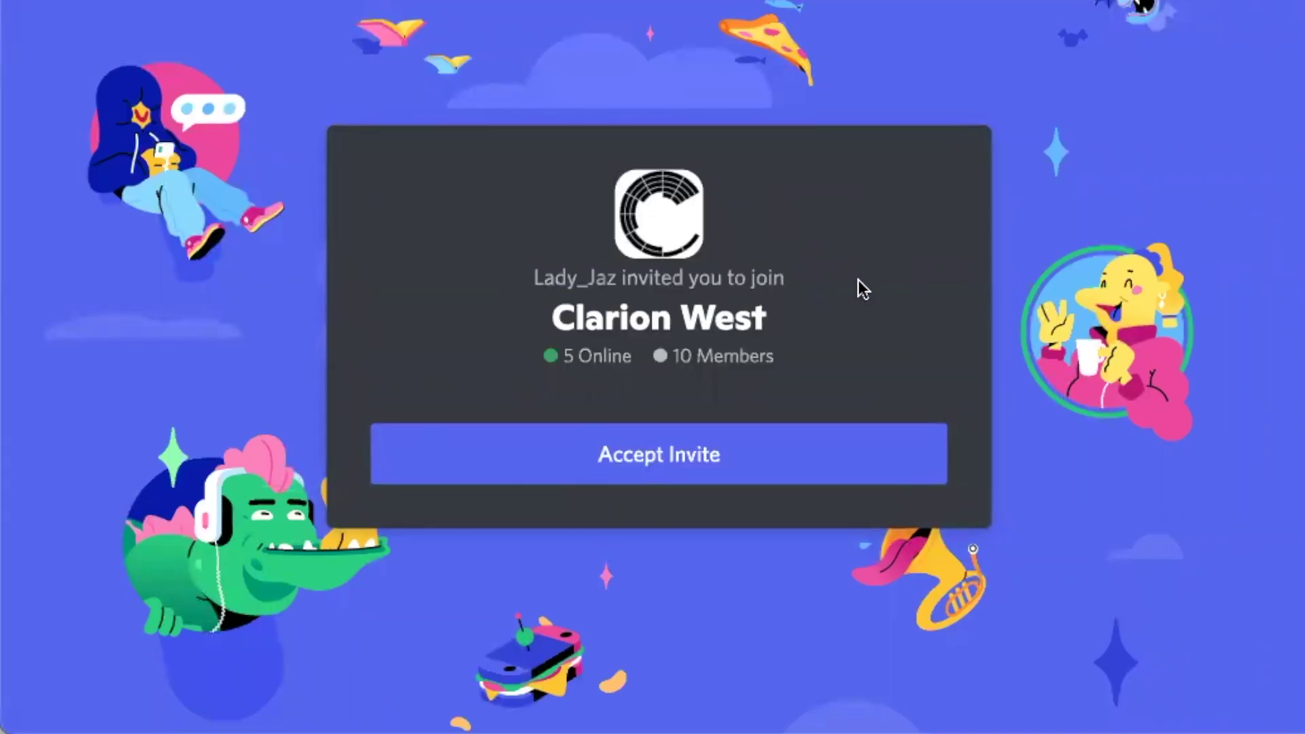
click(765, 465)
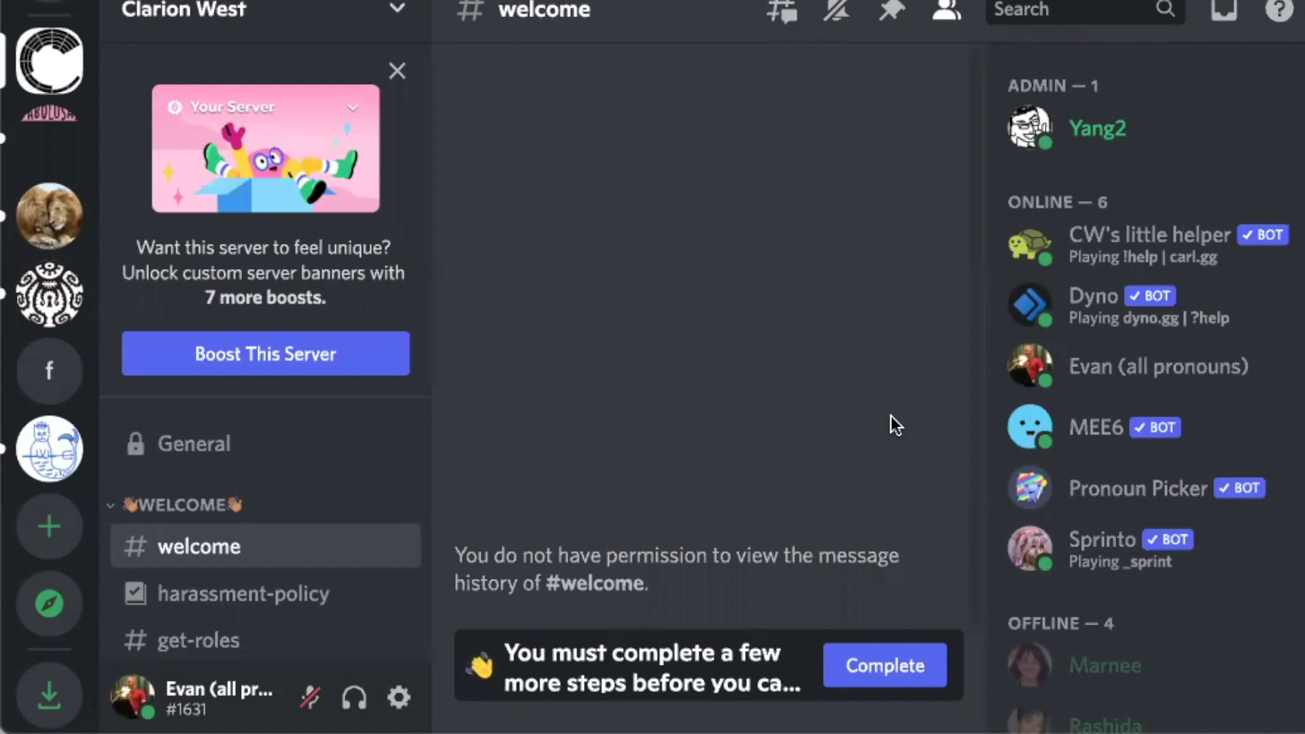
Read through the Clarion West server rules, agree to them and submit the required membership steps.
click(892, 663)
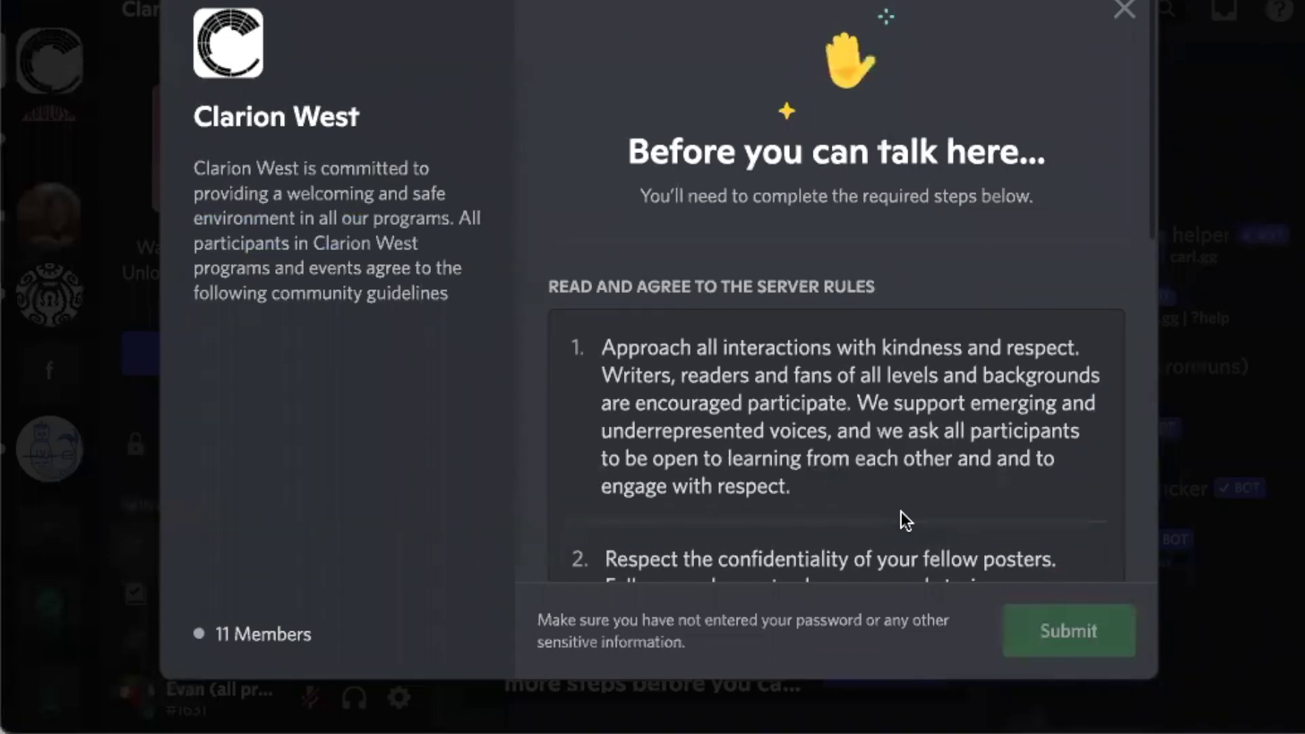
scroll(901, 511, down, 2)
scroll(900, 511, down, 5)
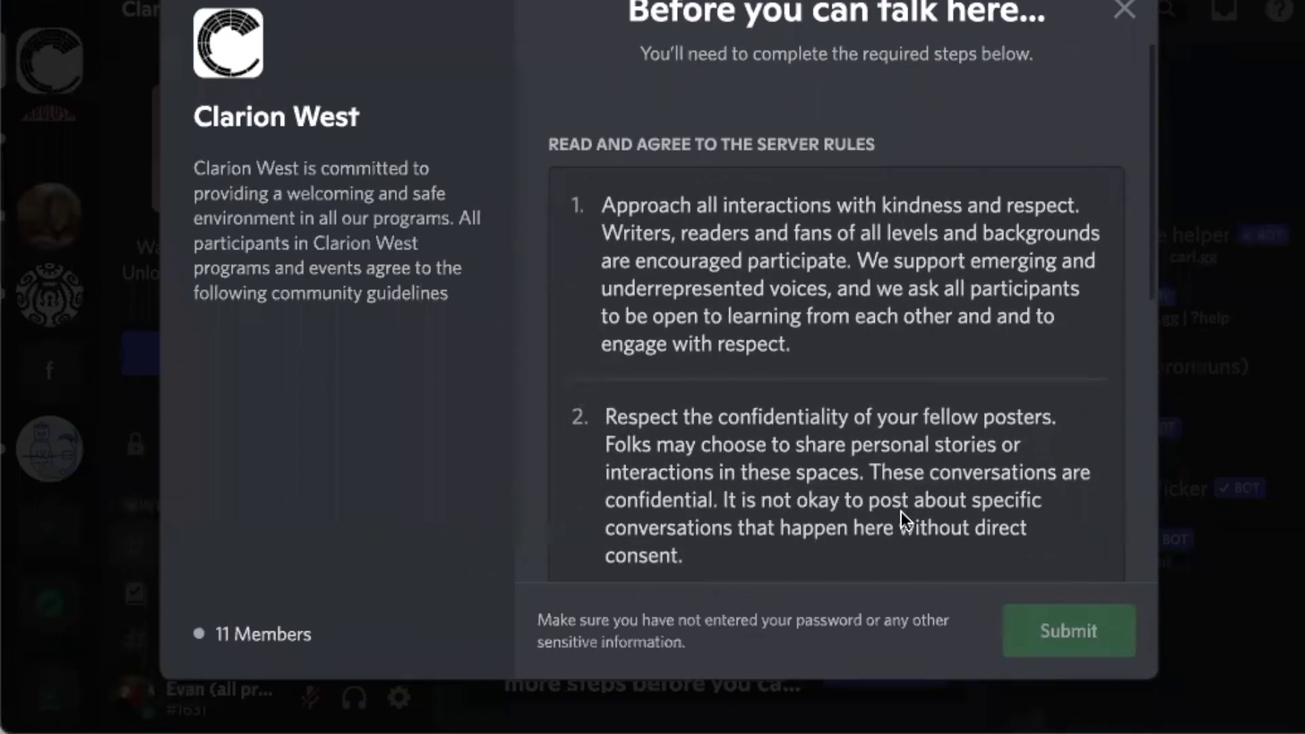
scroll(900, 511, down, 5)
scroll(900, 511, down, 2)
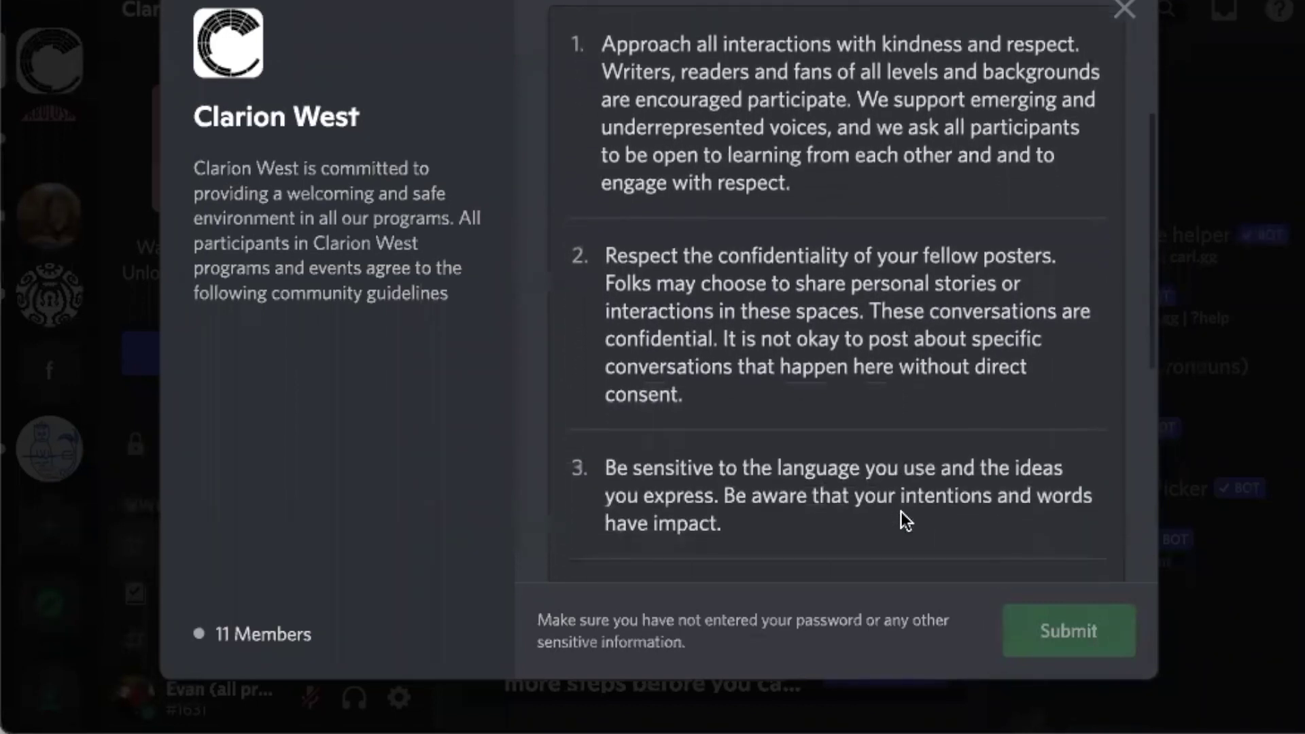
scroll(900, 511, down, 5)
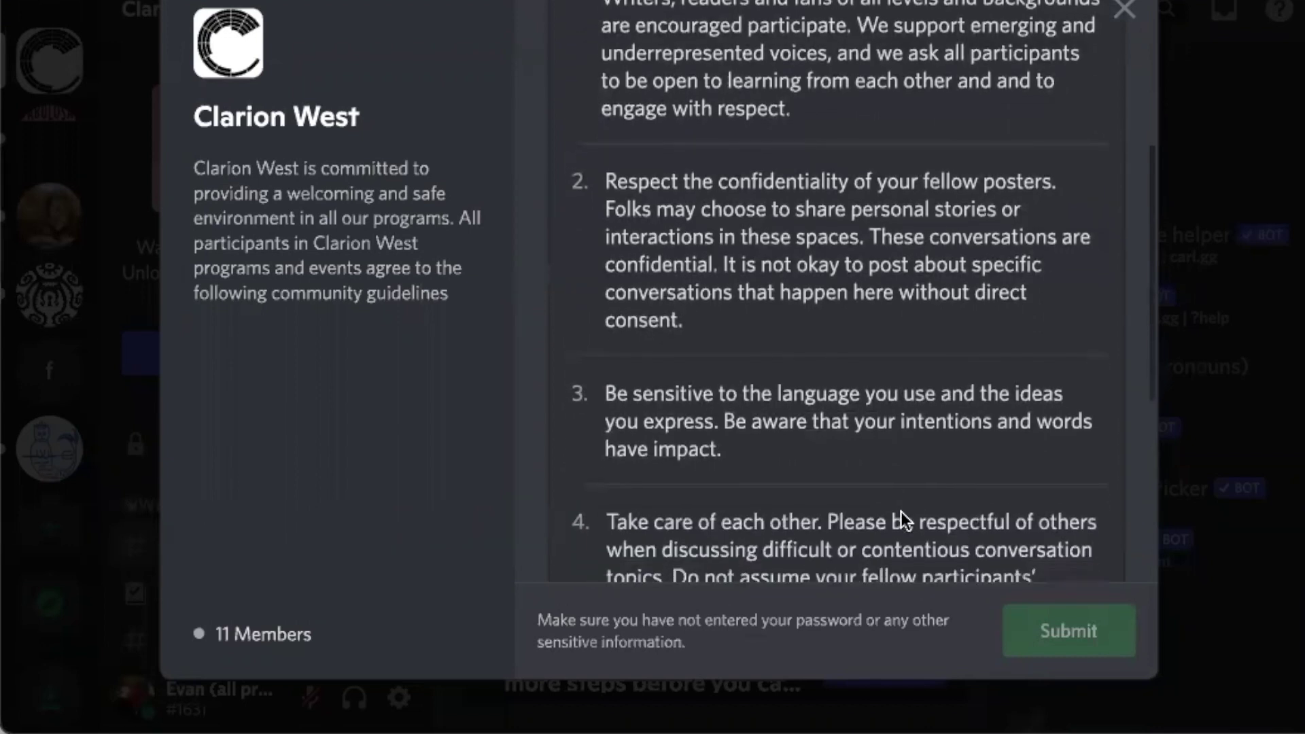
scroll(900, 511, down, 1)
scroll(904, 520, down, 6)
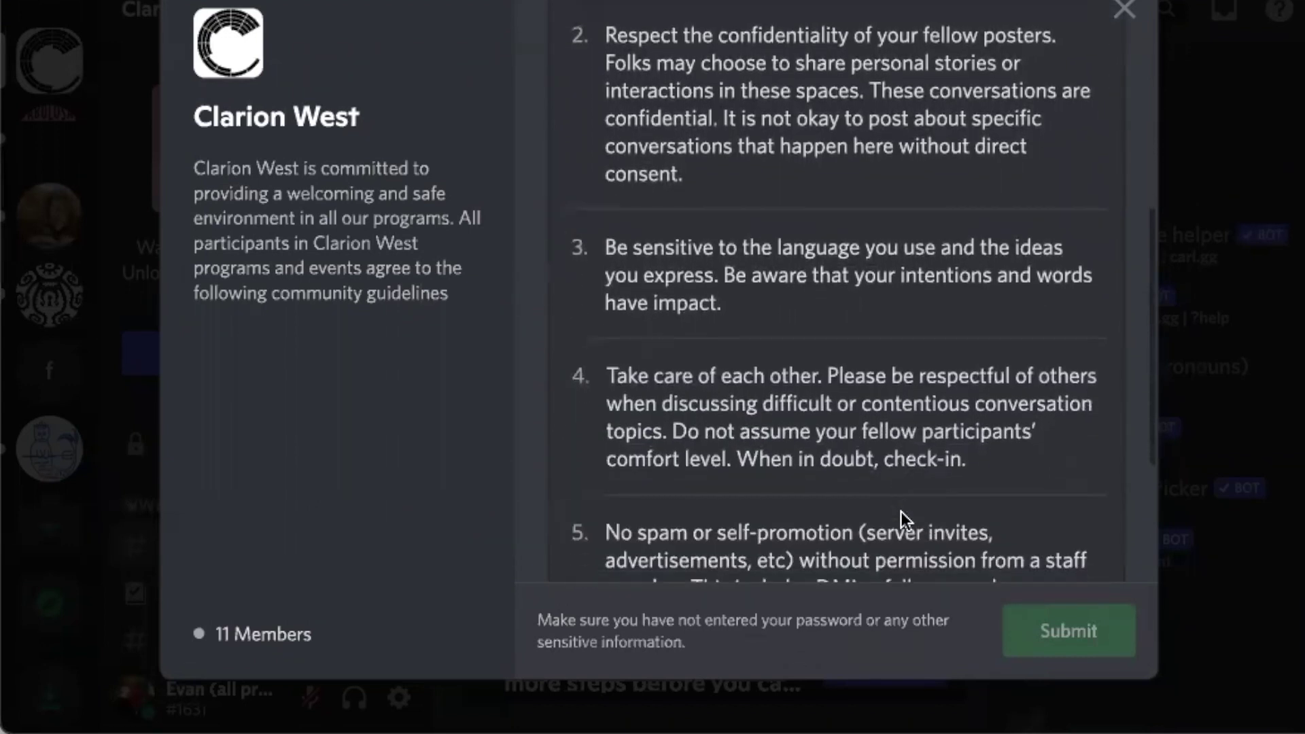
scroll(902, 514, down, 3)
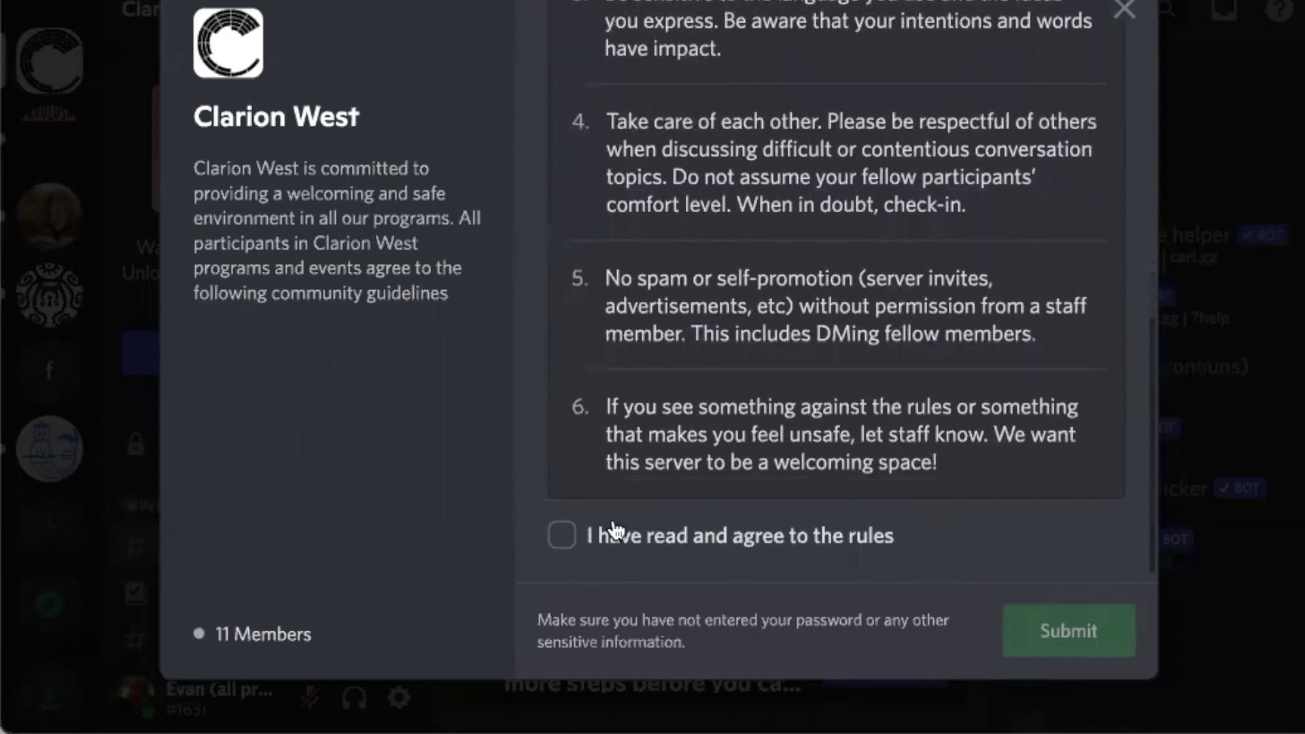
click(563, 536)
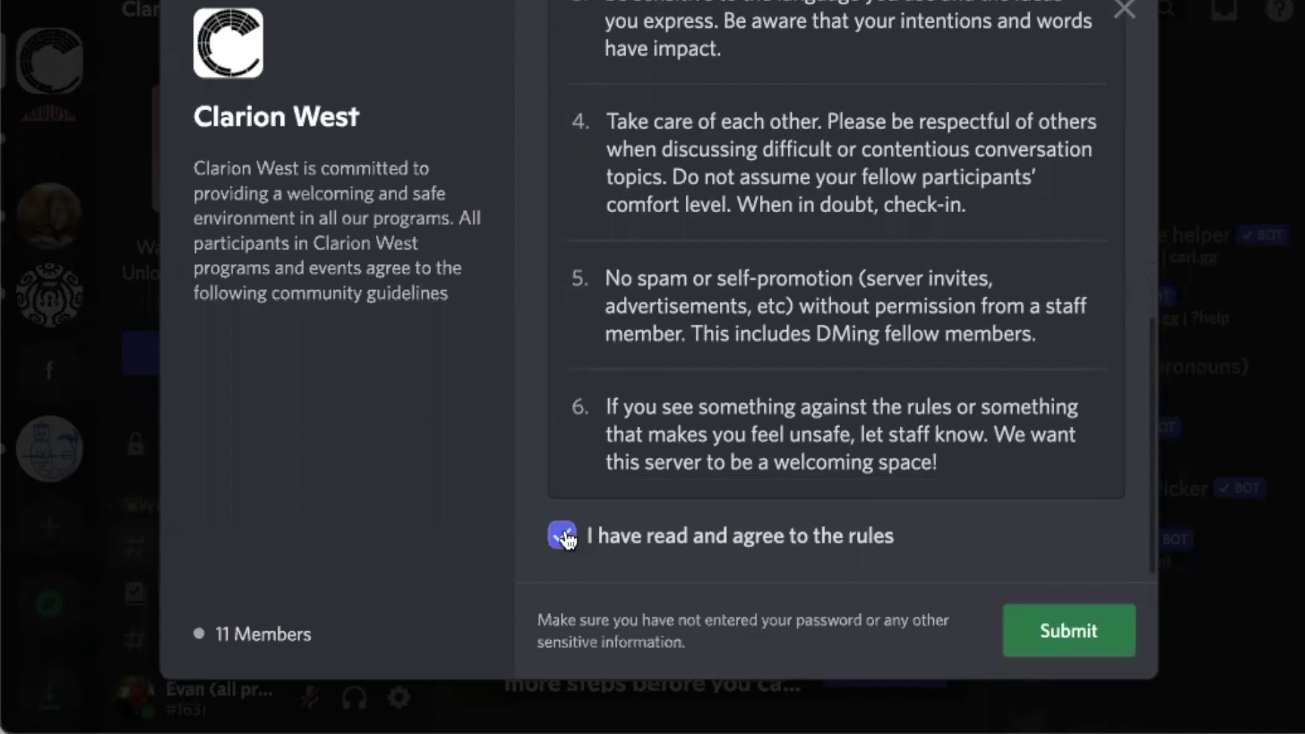
click(1040, 636)
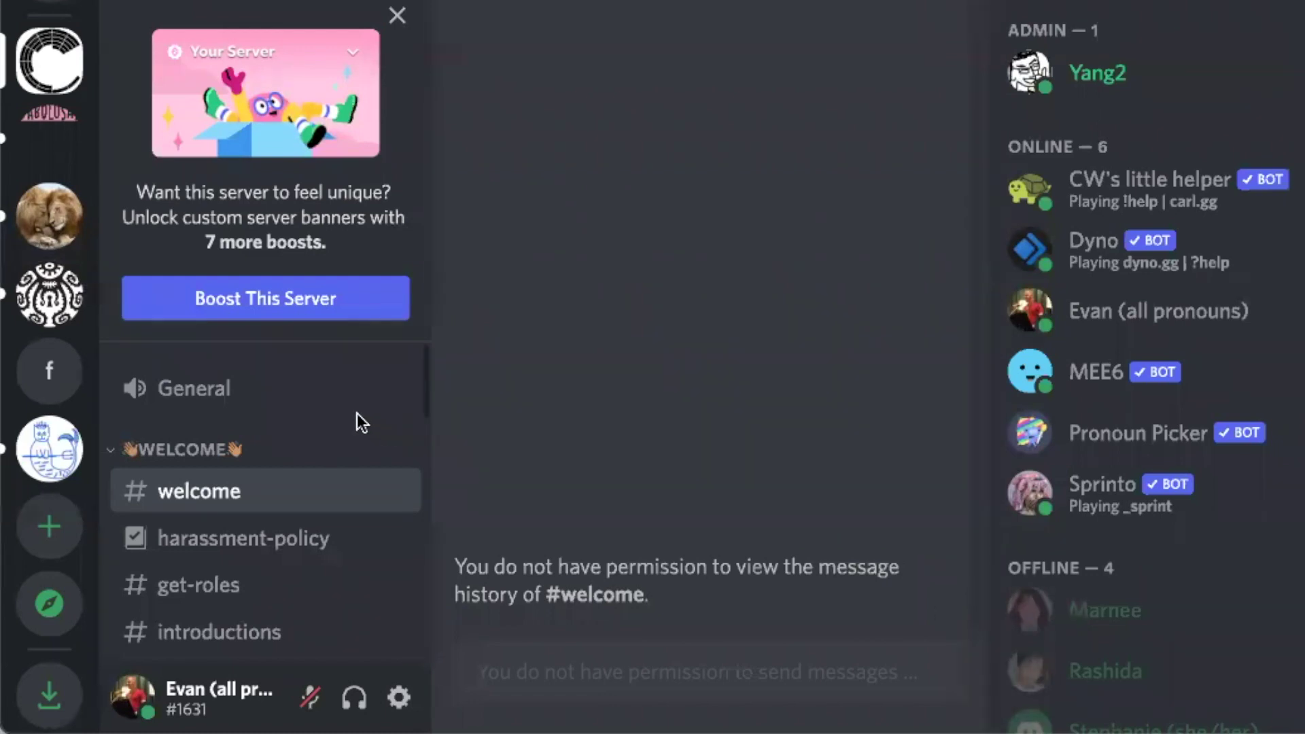
Look through the server's channel list and open the get-roles channel.
scroll(357, 413, down, 5)
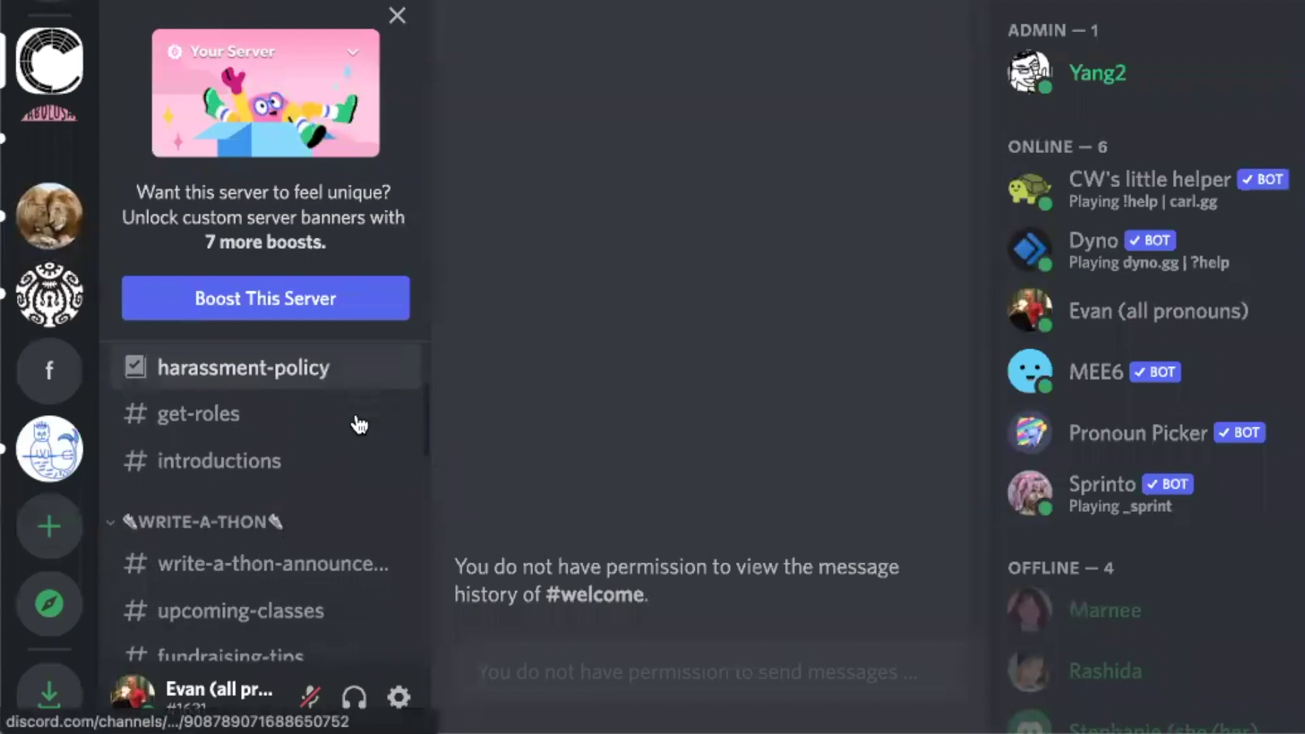
scroll(357, 421, down, 8)
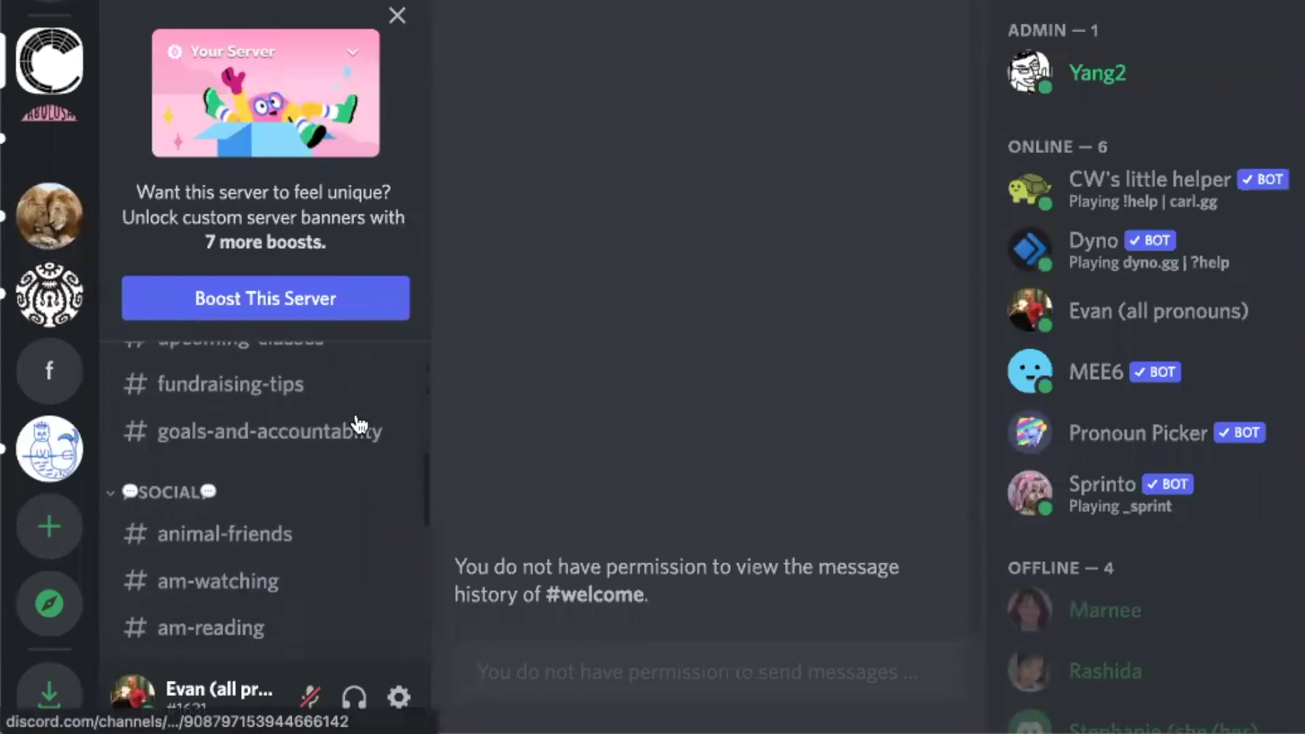
scroll(358, 423, up, 6)
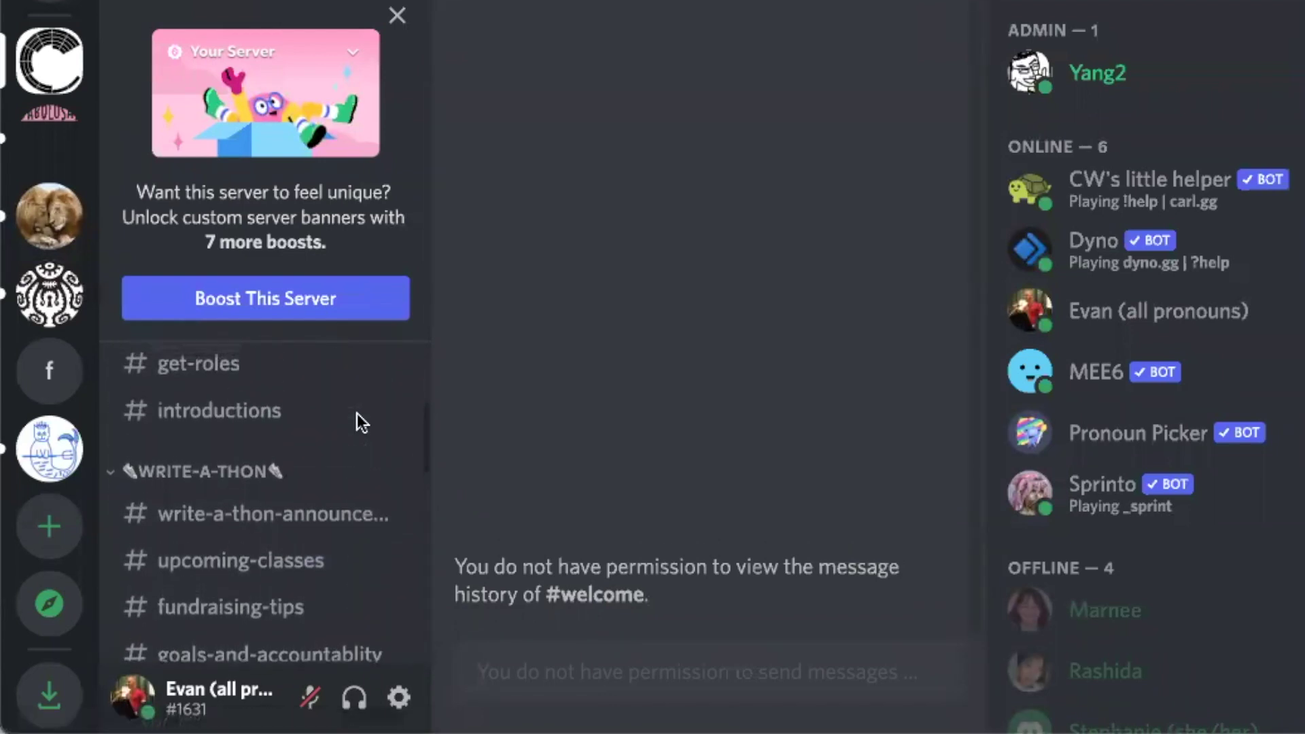
scroll(361, 421, up, 1)
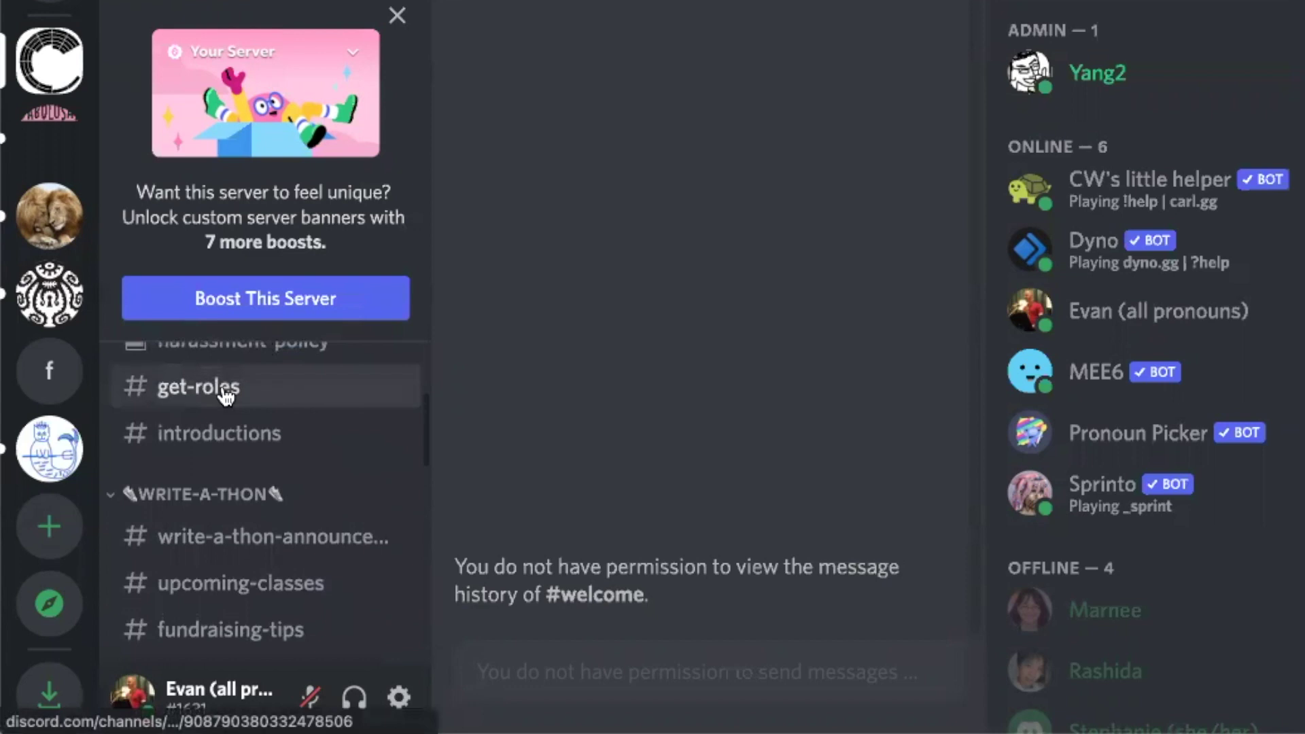
click(224, 393)
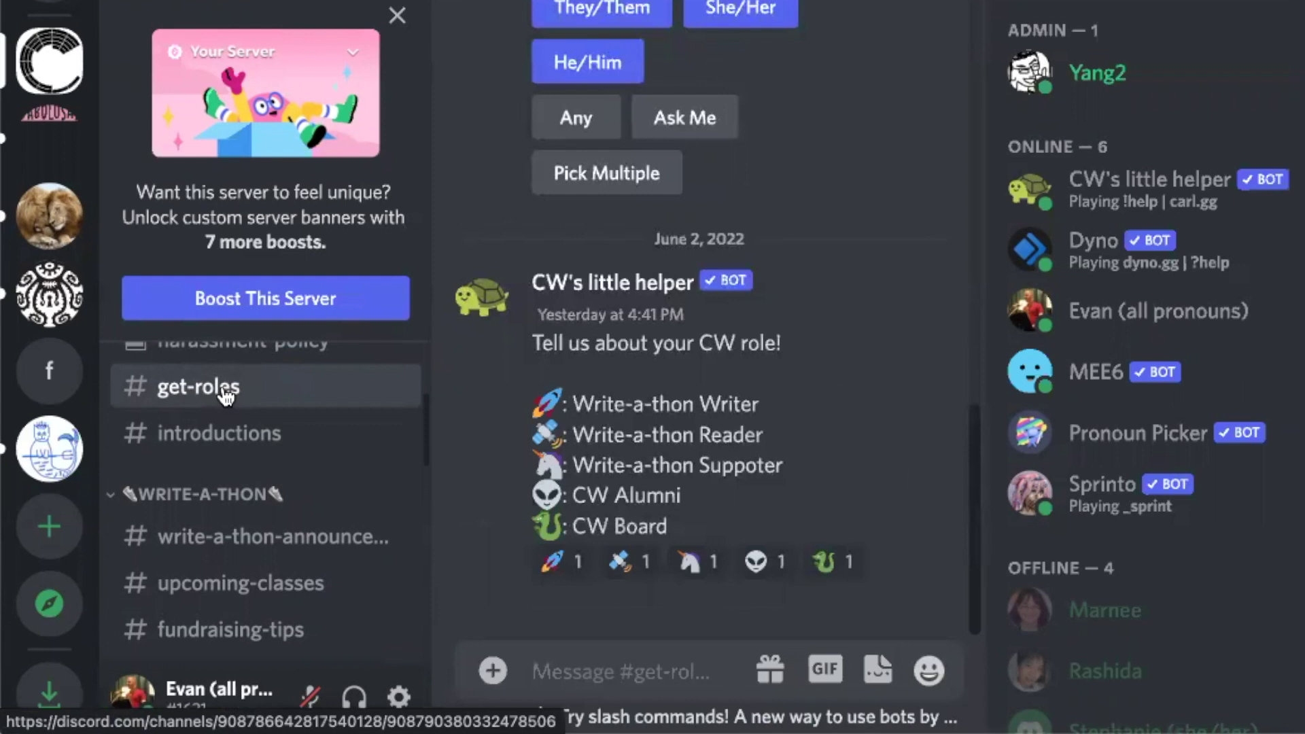
Choose North America in the "Where are you from?" role message by adding the eagle reaction.
mouse_move(804, 289)
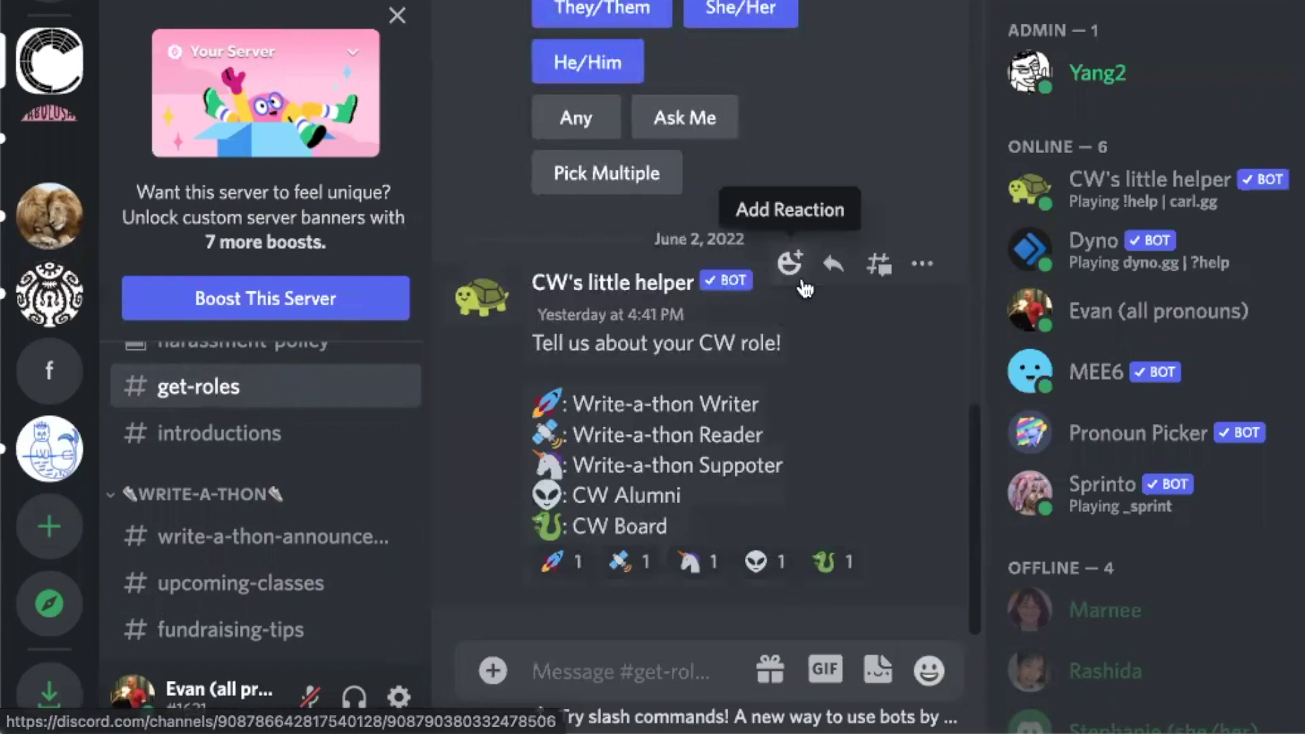
scroll(881, 136, up, 2)
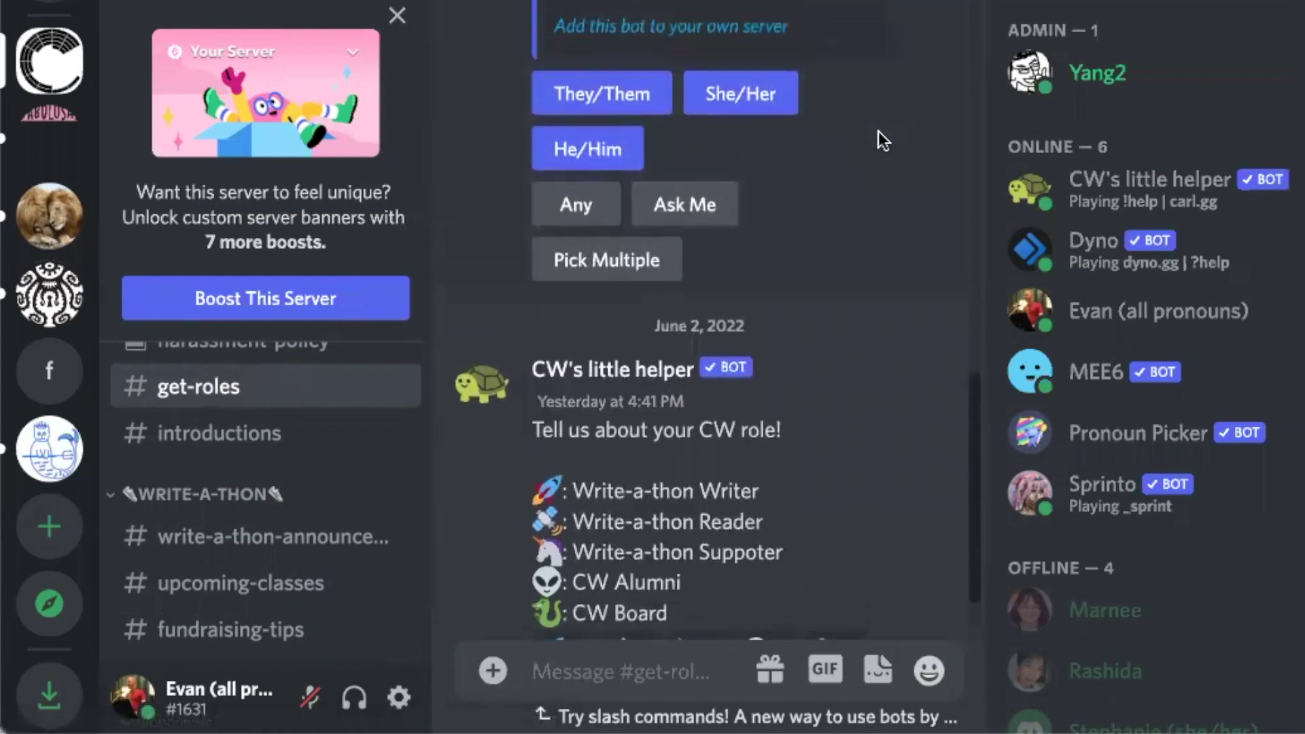
scroll(878, 132, up, 6)
scroll(879, 132, down, 1)
scroll(878, 131, up, 2)
scroll(878, 132, up, 10)
scroll(878, 139, up, 2)
scroll(878, 138, down, 4)
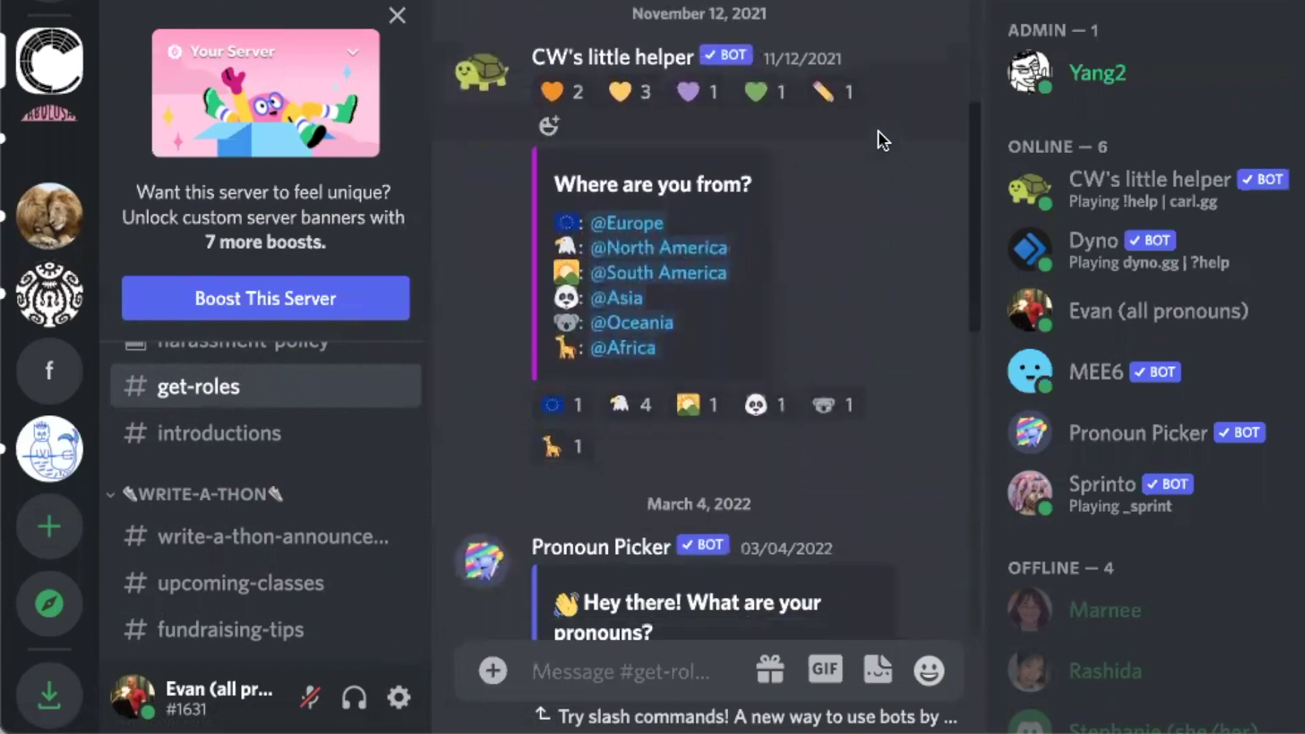
scroll(878, 132, down, 1)
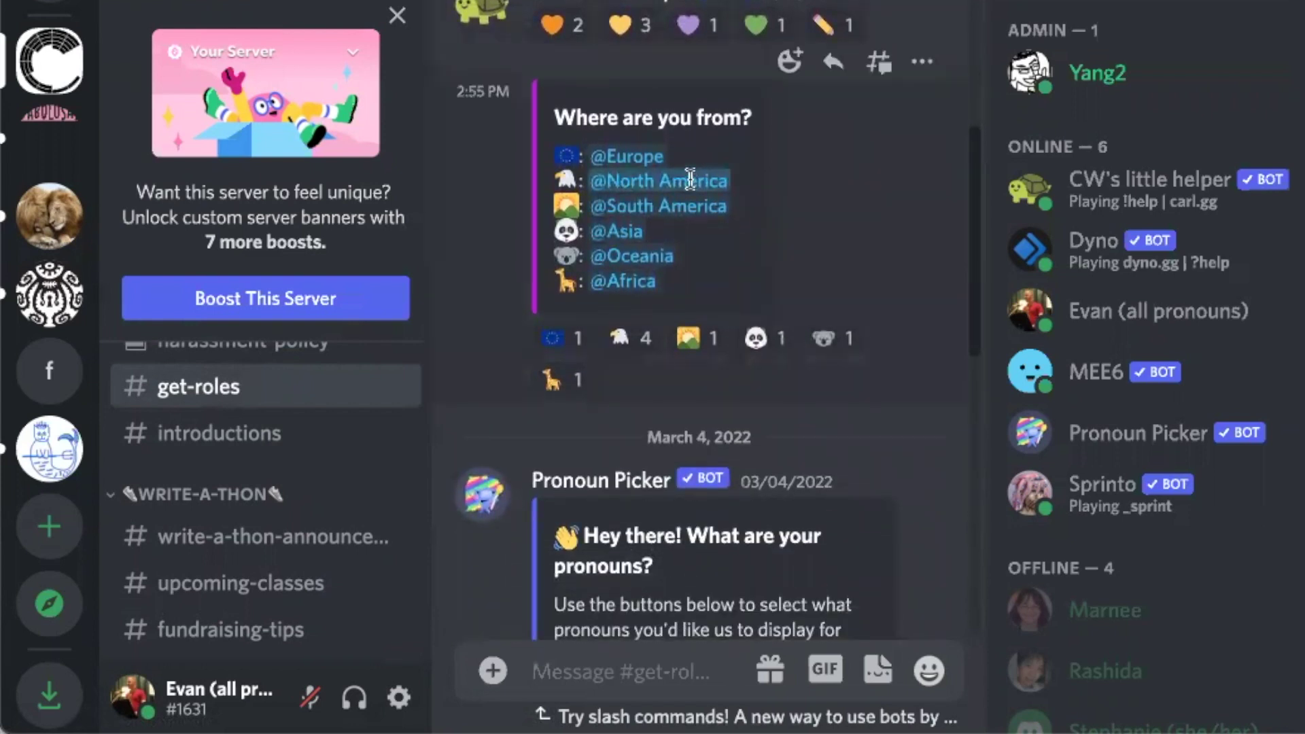
click(566, 184)
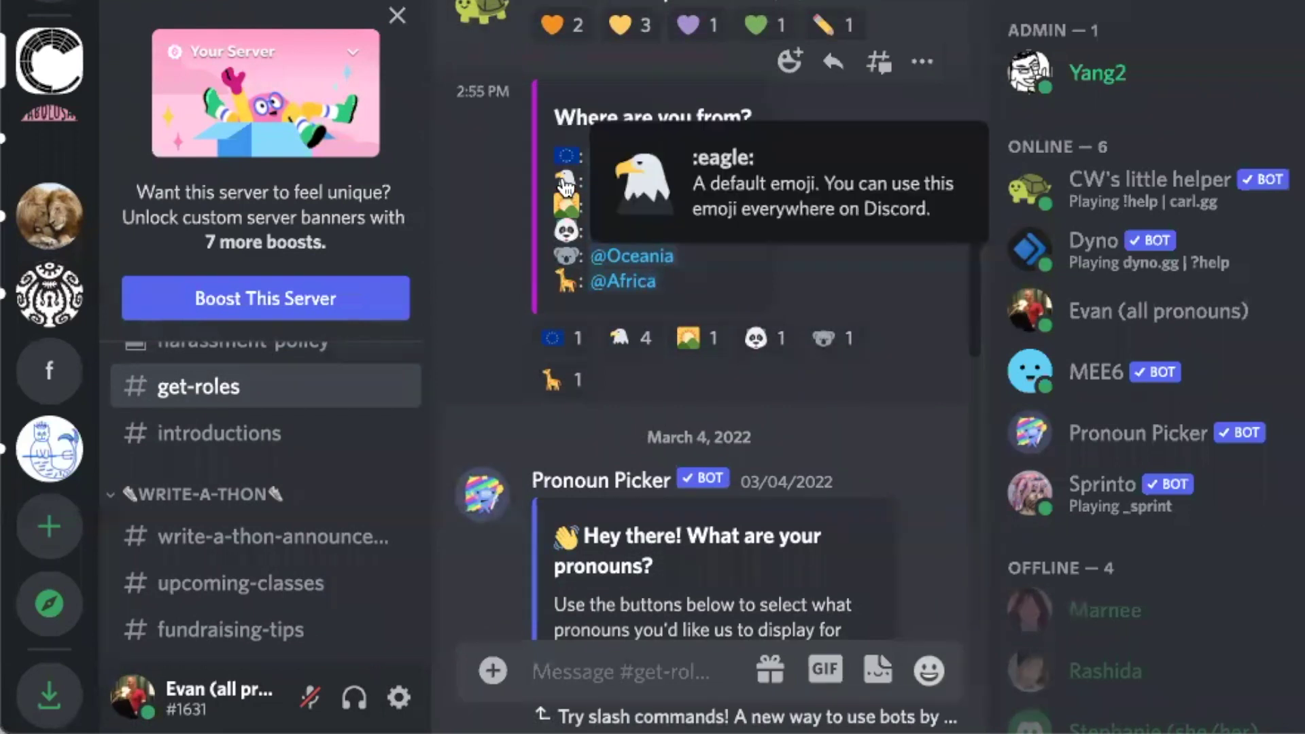
click(625, 347)
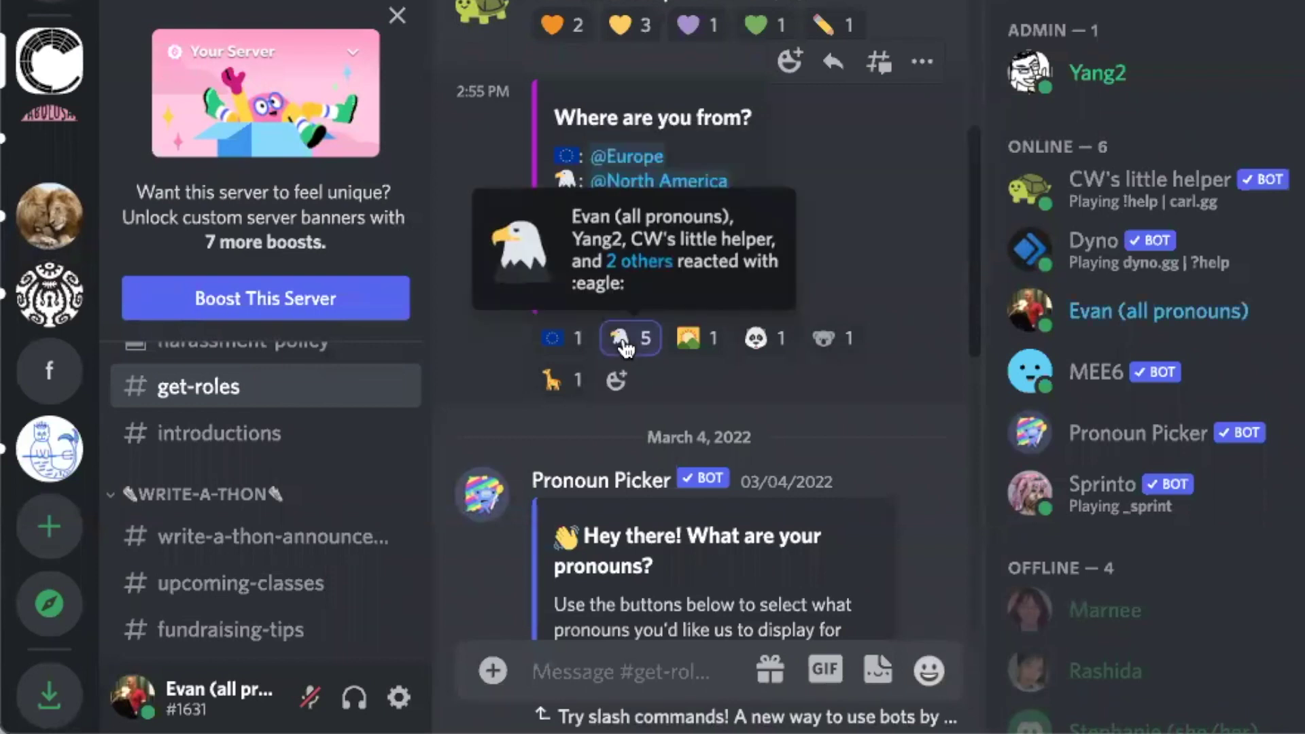
Set the displayed pronouns to They/Them in the Pronoun Picker message.
scroll(861, 393, down, 3)
scroll(861, 388, down, 3)
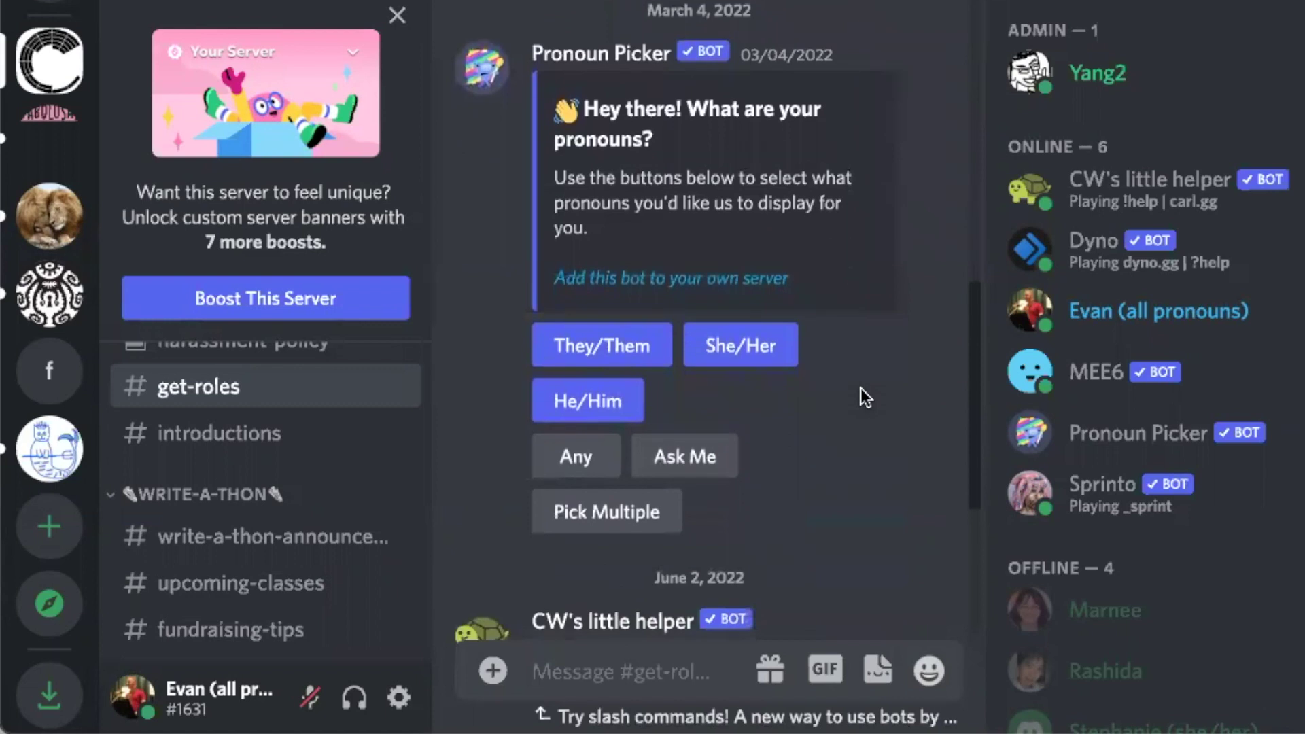
scroll(860, 389, down, 1)
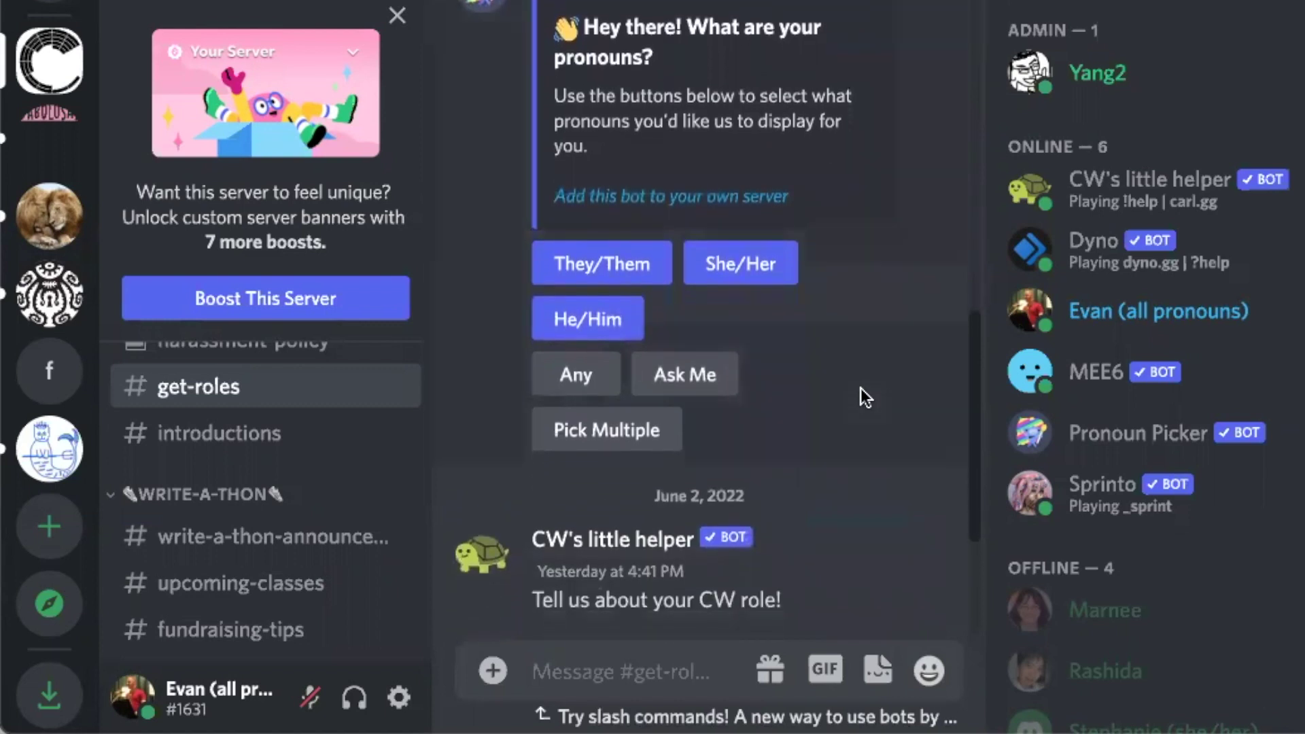
click(630, 280)
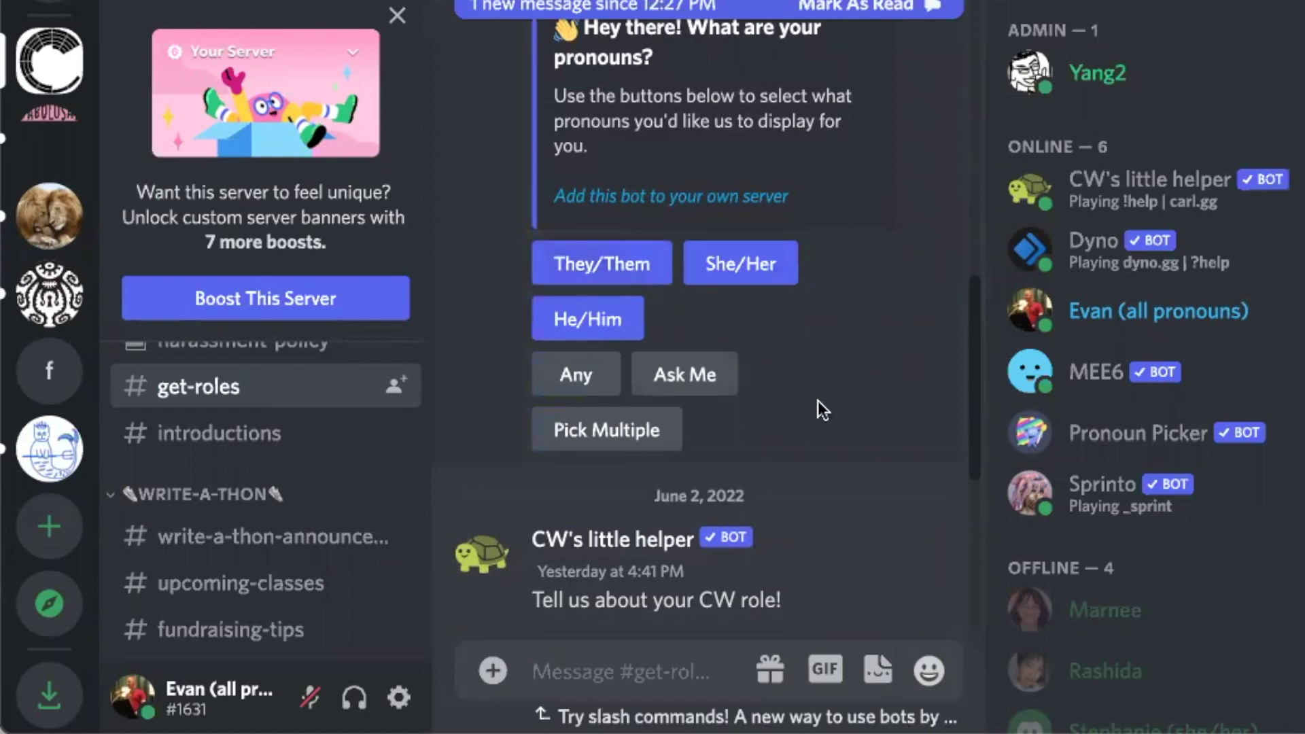
Add the Write-a-thon Writer, Write-a-thon Reader, Write-a-thon Suppoter and CW Alumni reactions to the CW role message.
scroll(818, 401, down, 3)
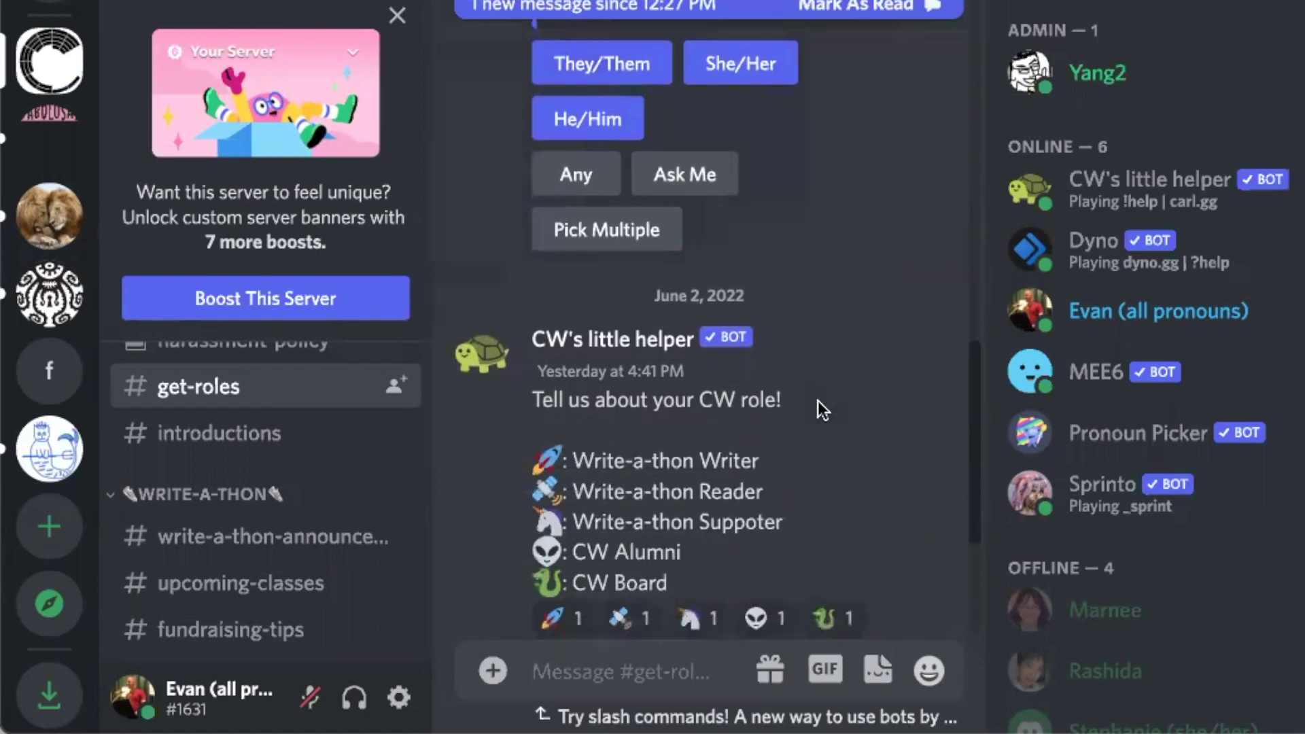
scroll(818, 402, down, 2)
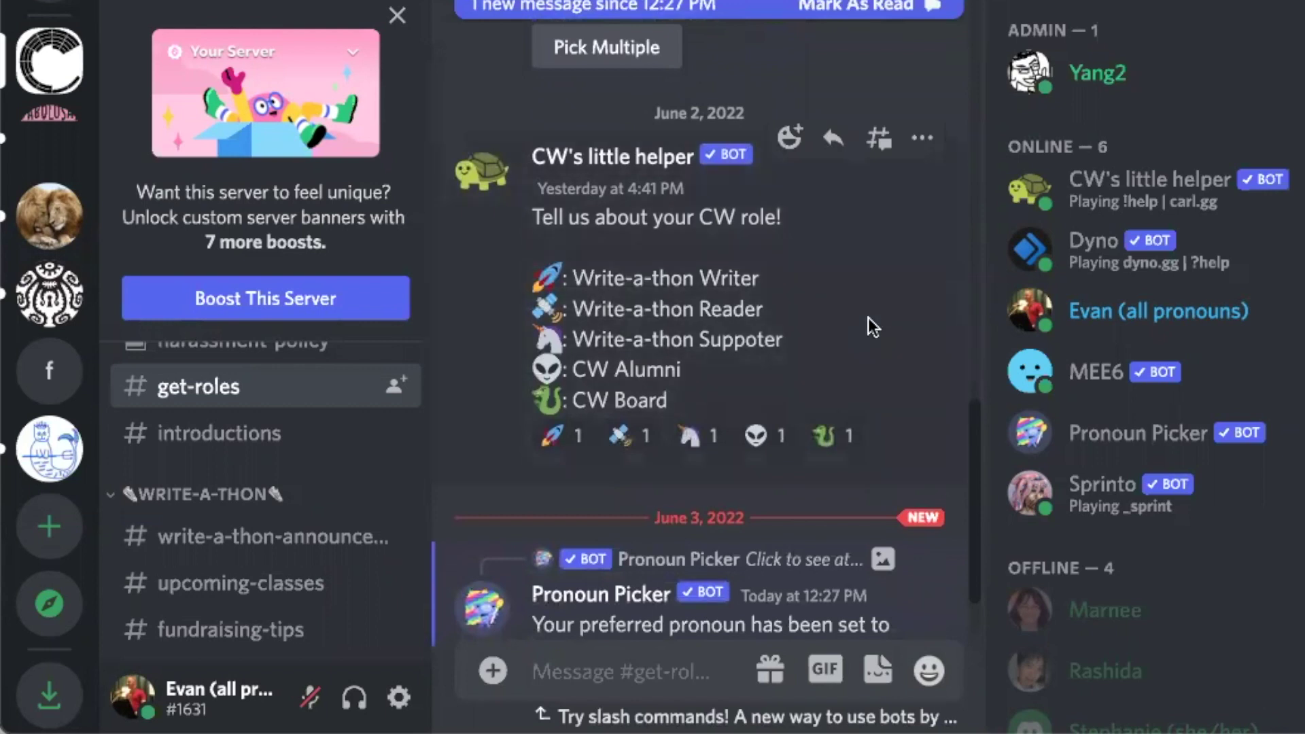
click(561, 439)
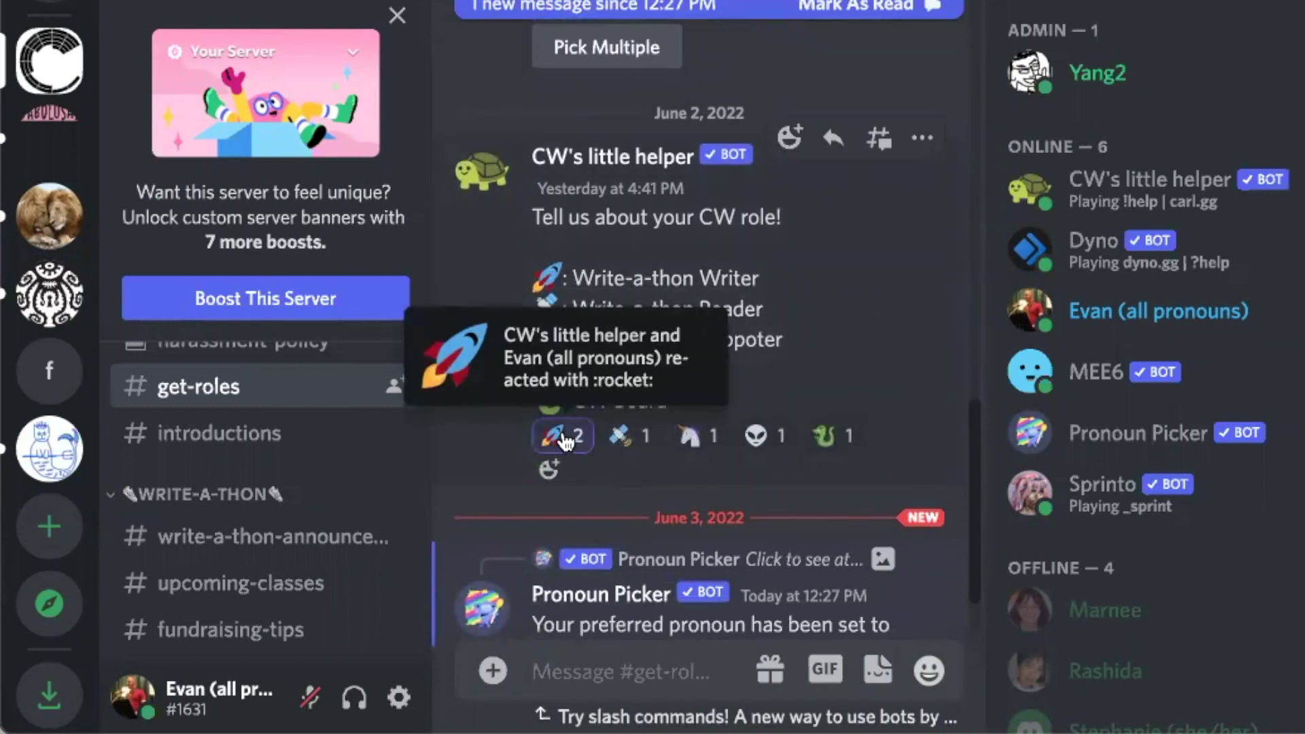
click(622, 438)
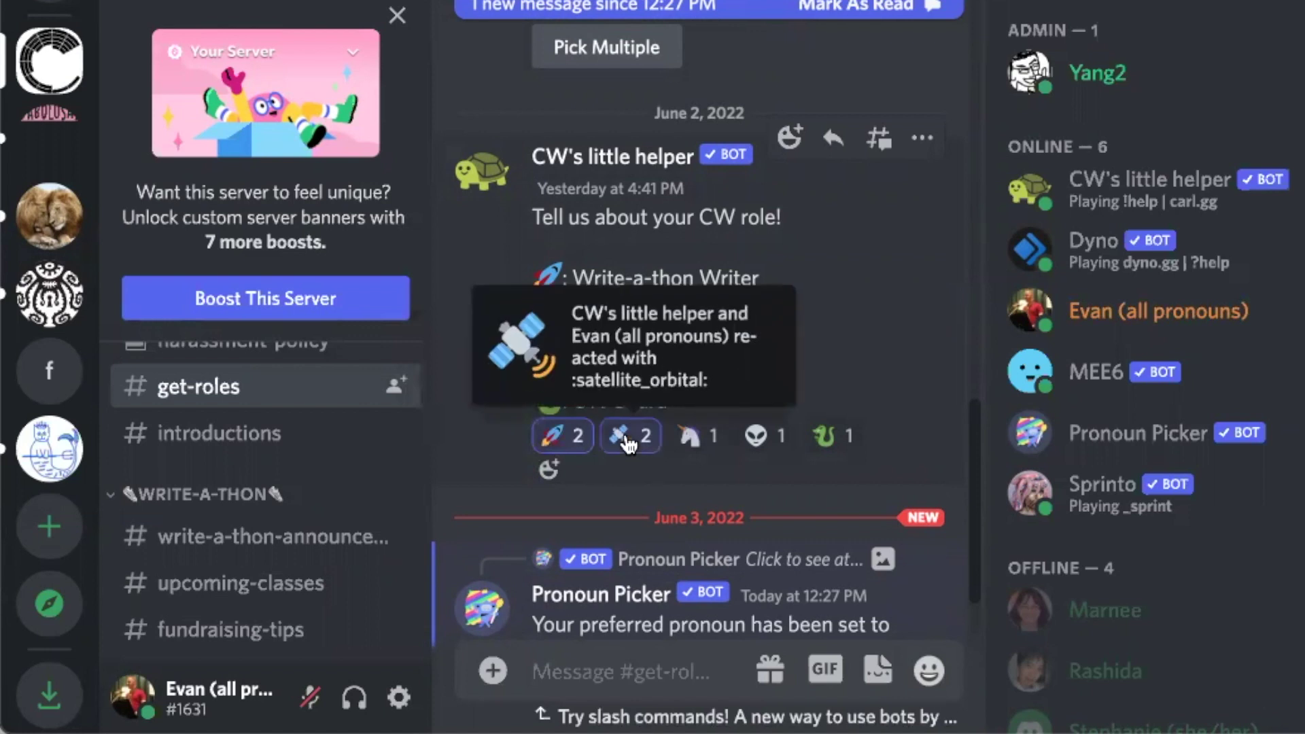
click(689, 441)
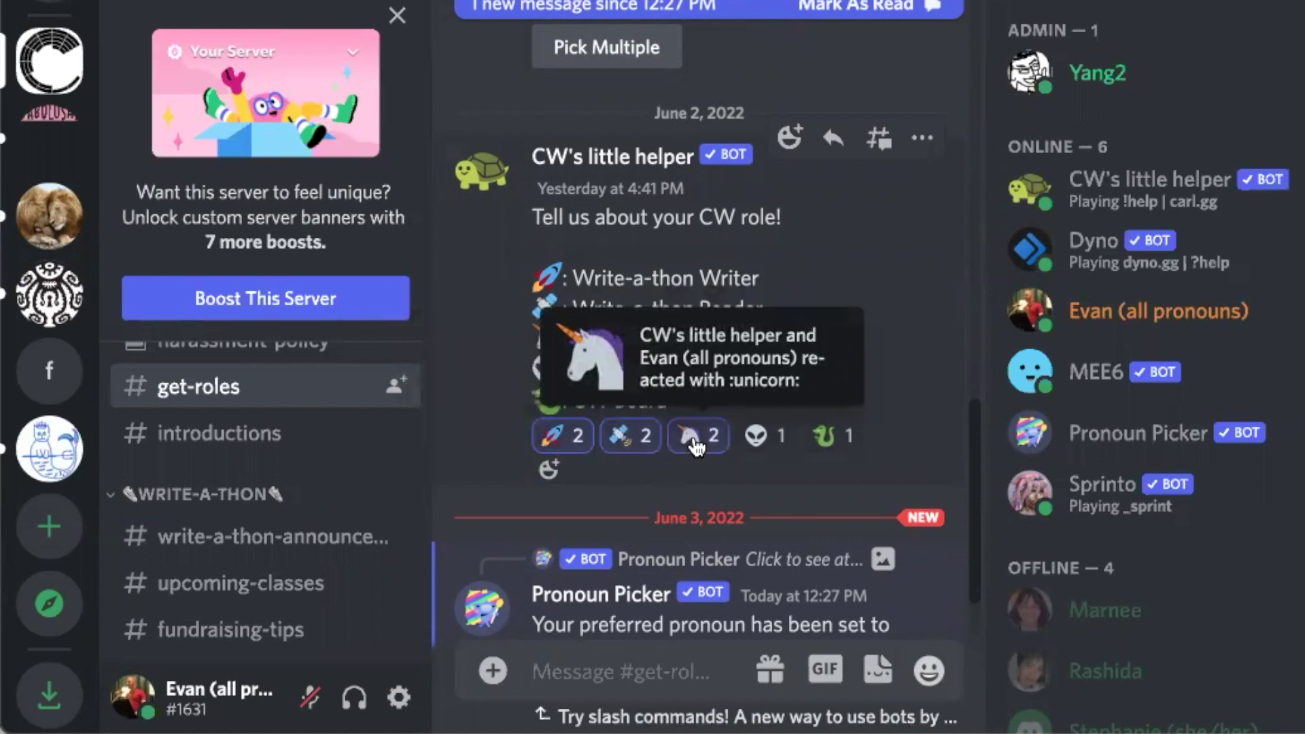
click(773, 444)
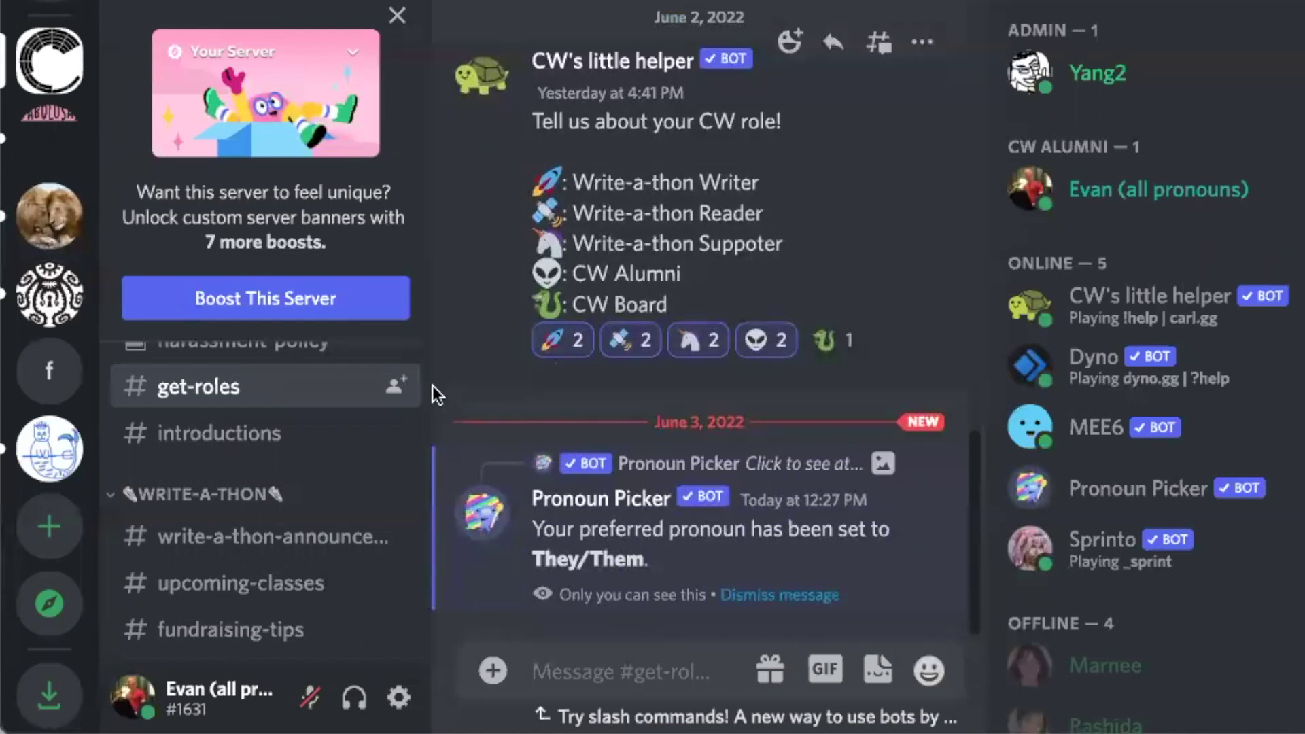
Post the message "Hello! I write amazing stories!" in the introductions channel.
scroll(316, 432, up, 2)
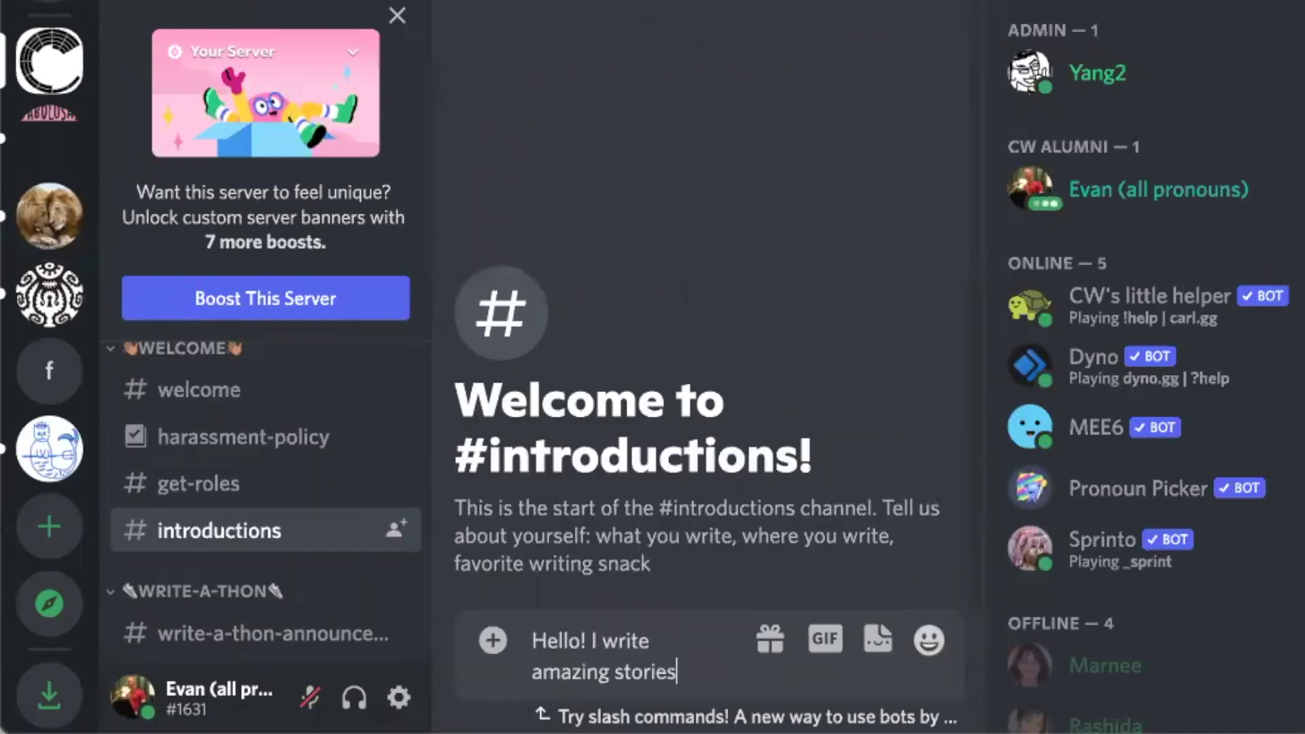
text(!)
key(Return)
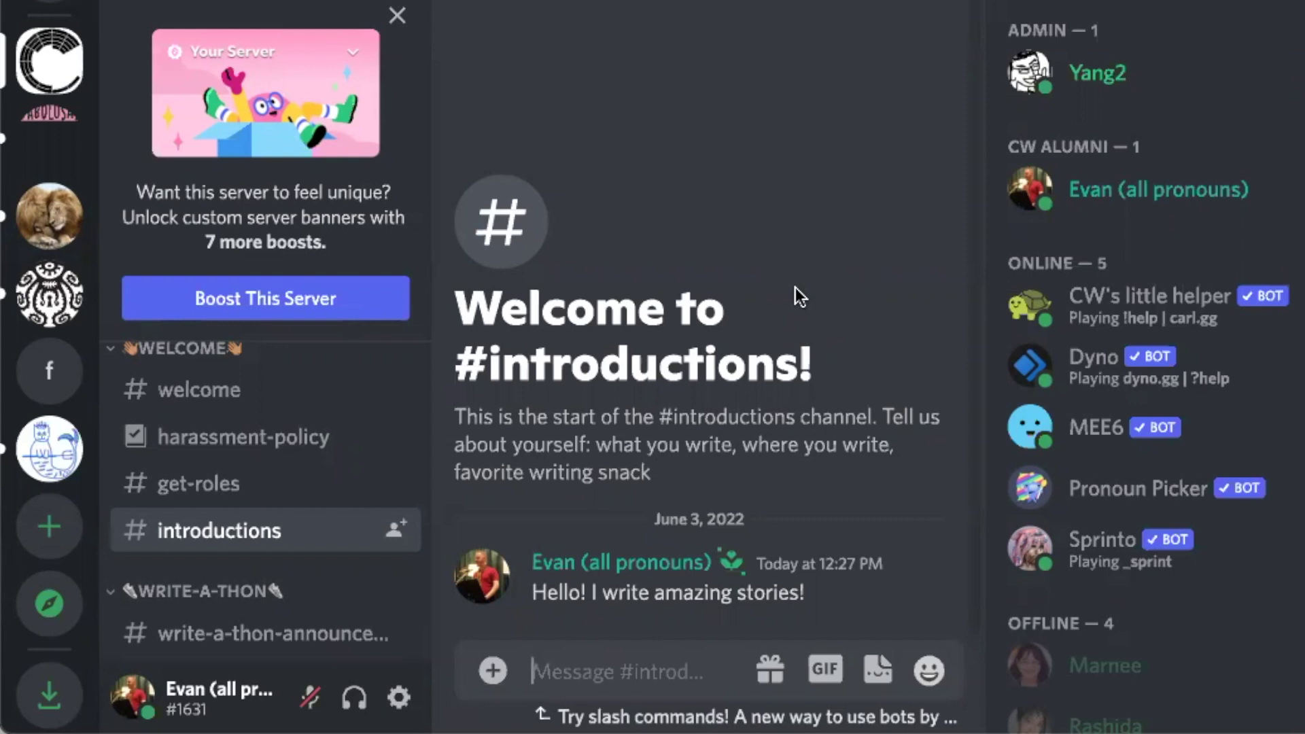
Post a second message, "Well, my dad says they're amazing.", in the introductions channel.
text(Well, my)
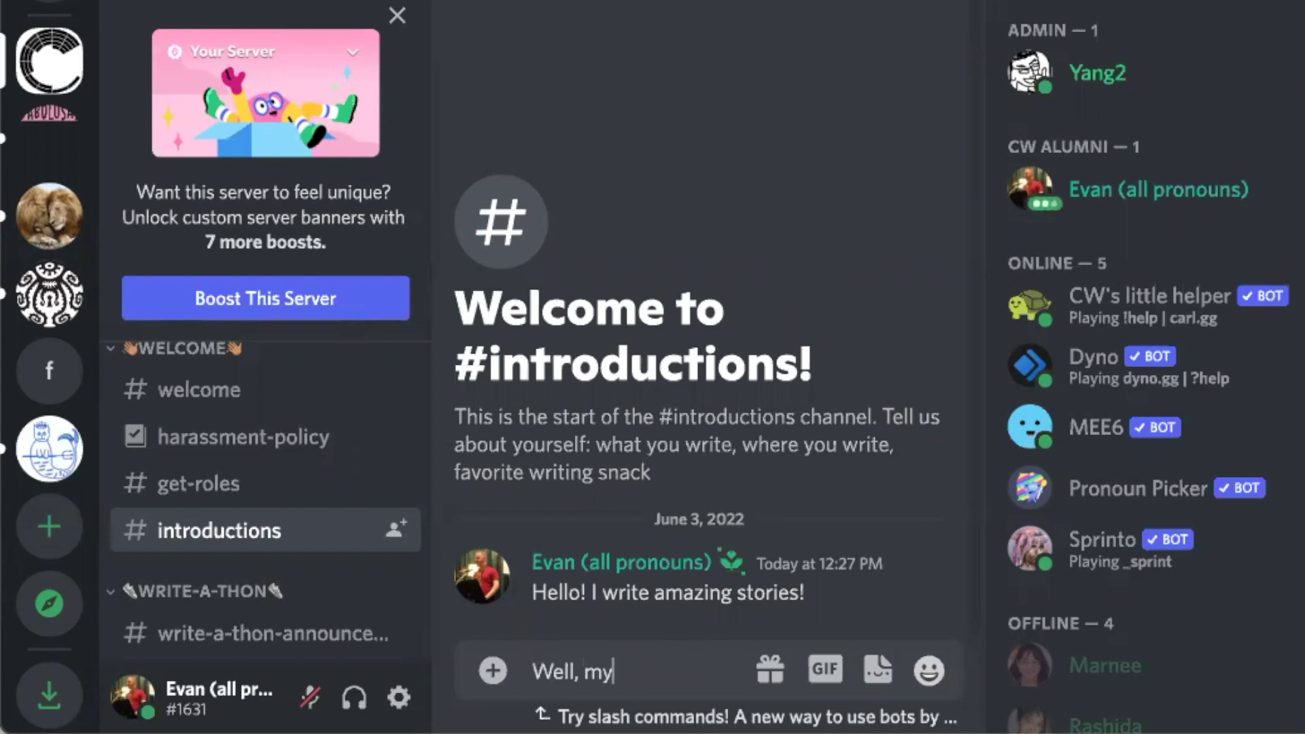
text( dad says they're amazing.)
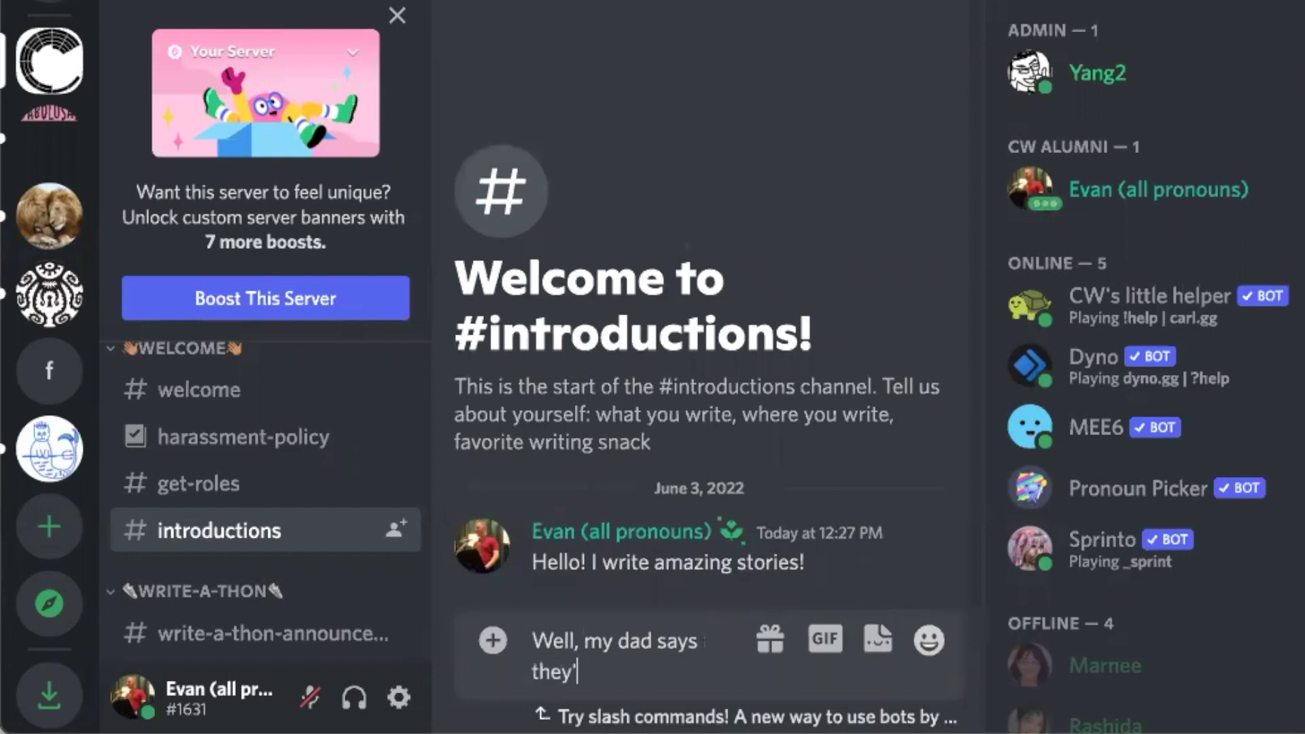
key(Return)
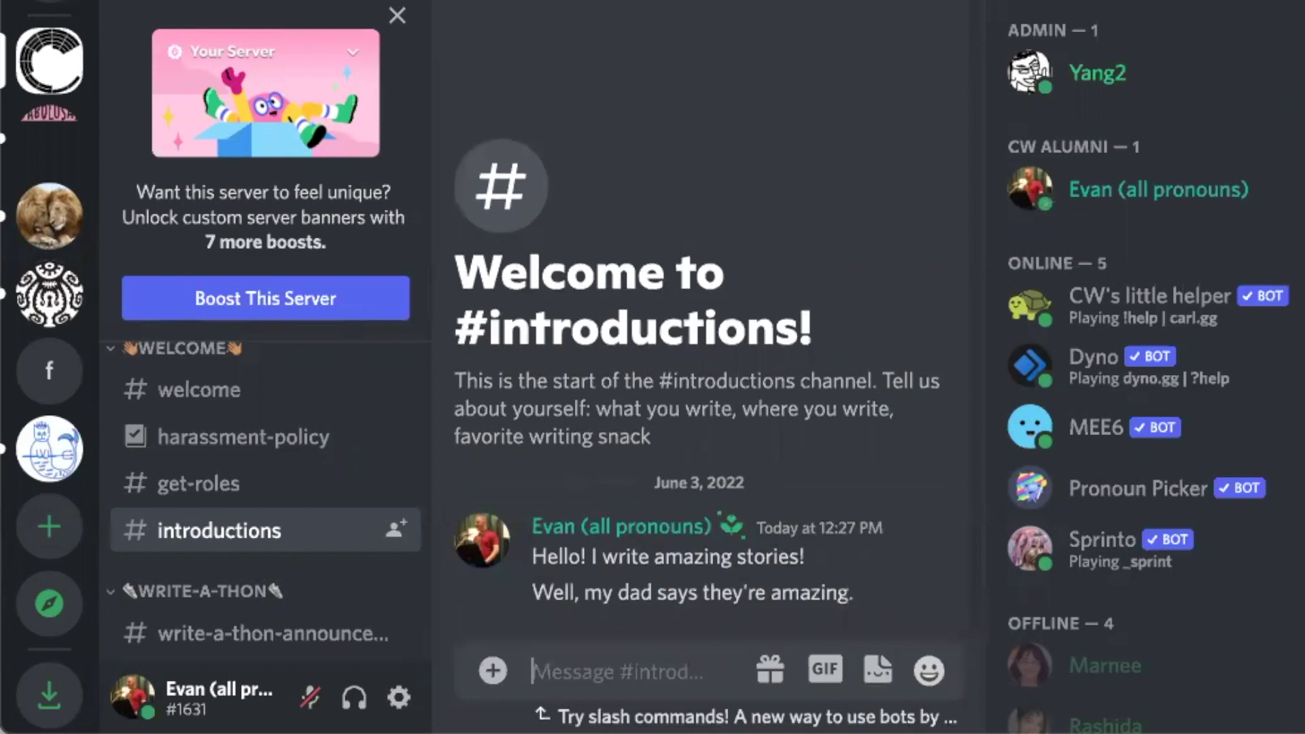
View the Write-a-thon category's announcements, upcoming-classes, fundraising-tips and find-crit-groups-and-betas channels.
scroll(251, 548, down, 2)
scroll(255, 547, down, 1)
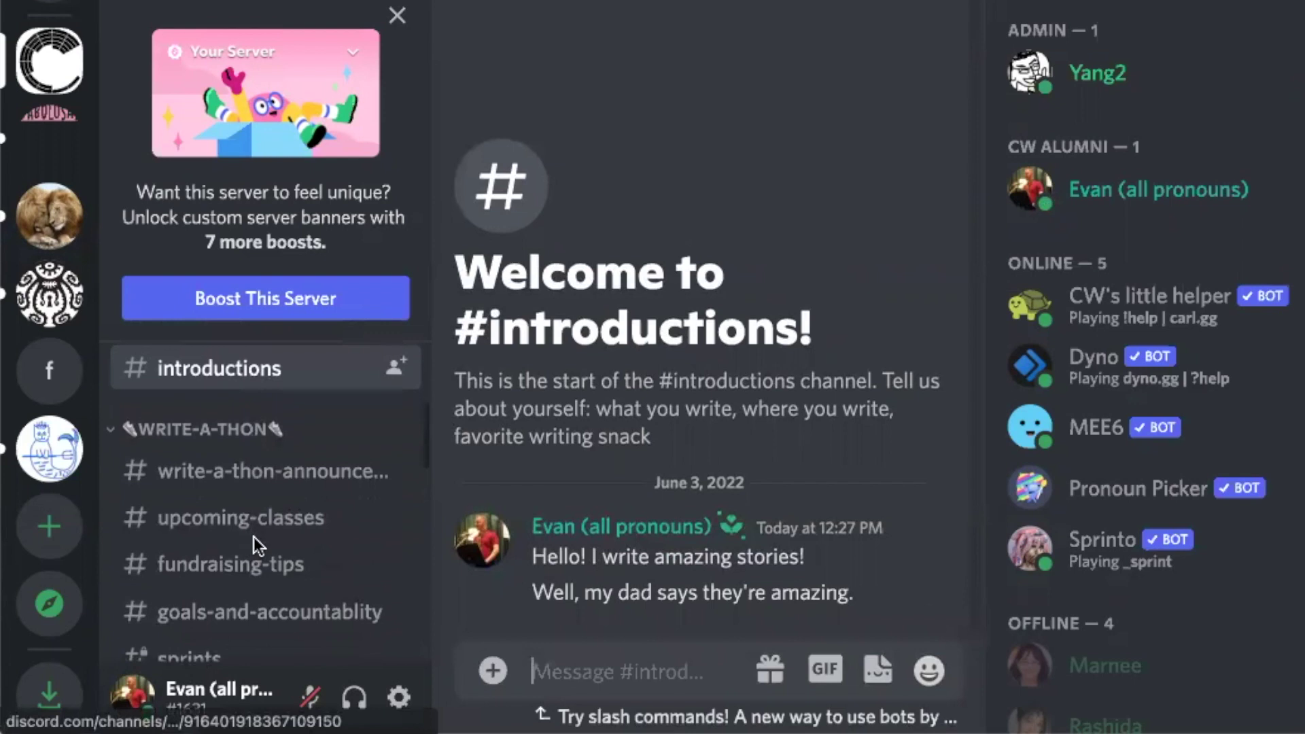
click(261, 476)
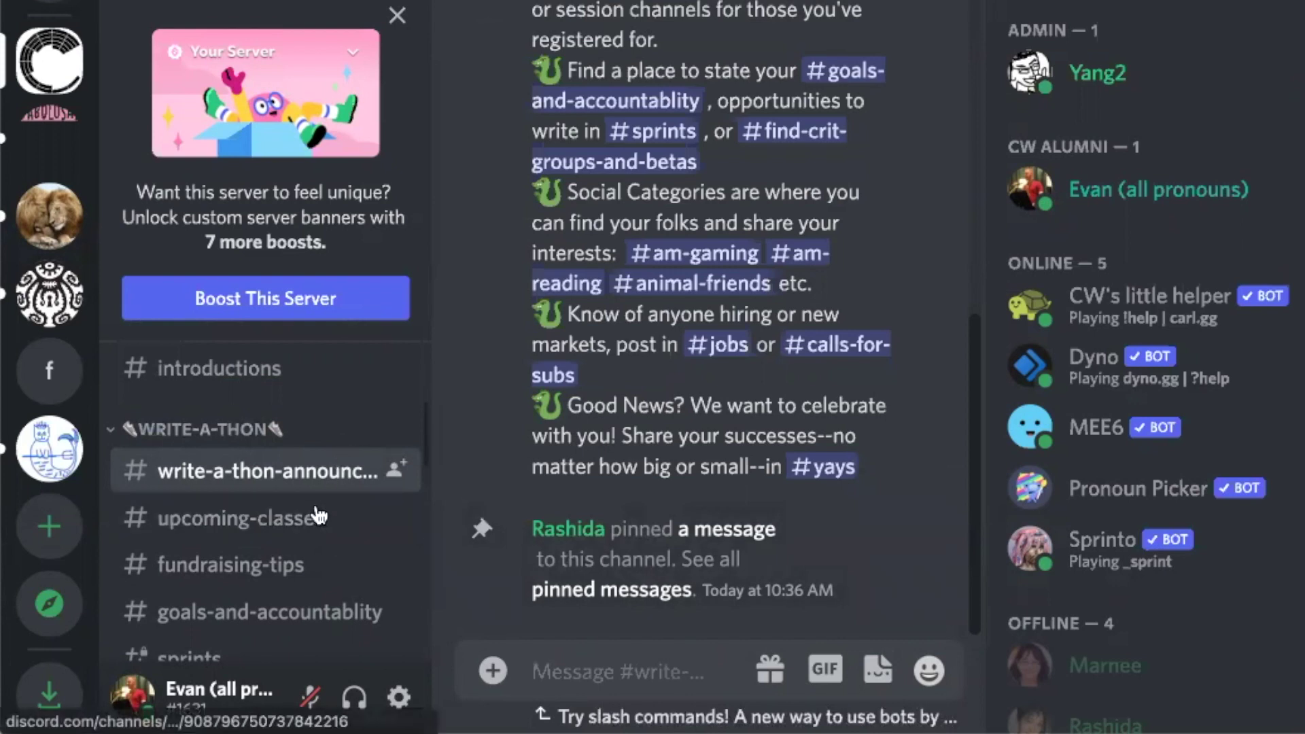
click(291, 522)
scroll(291, 522, down, 1)
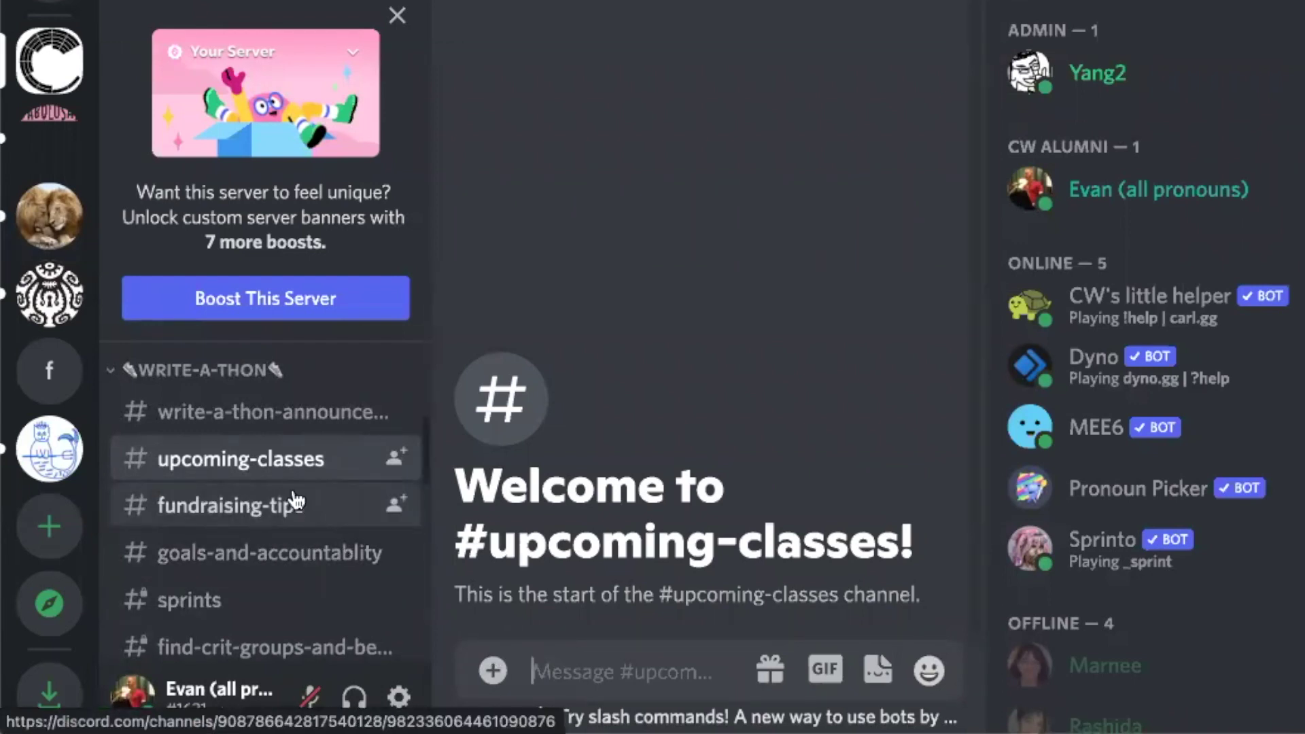
scroll(349, 469, down, 1)
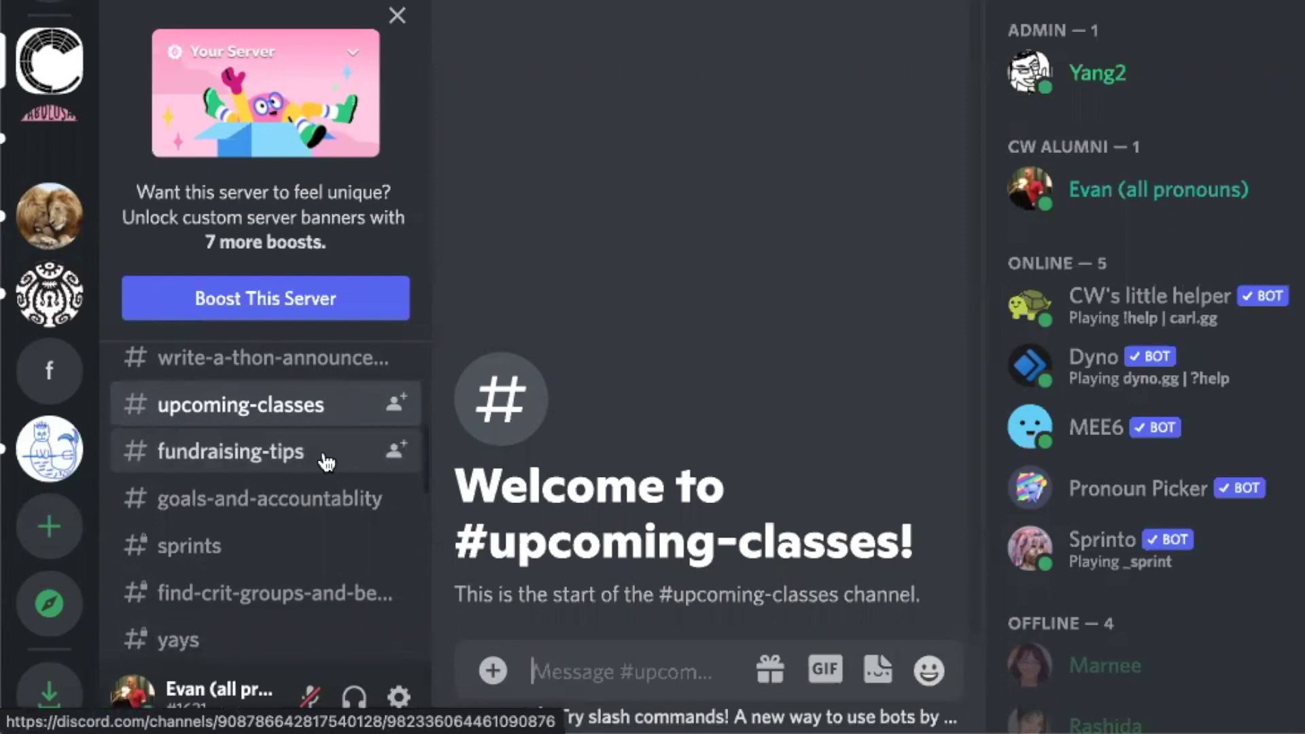
click(327, 463)
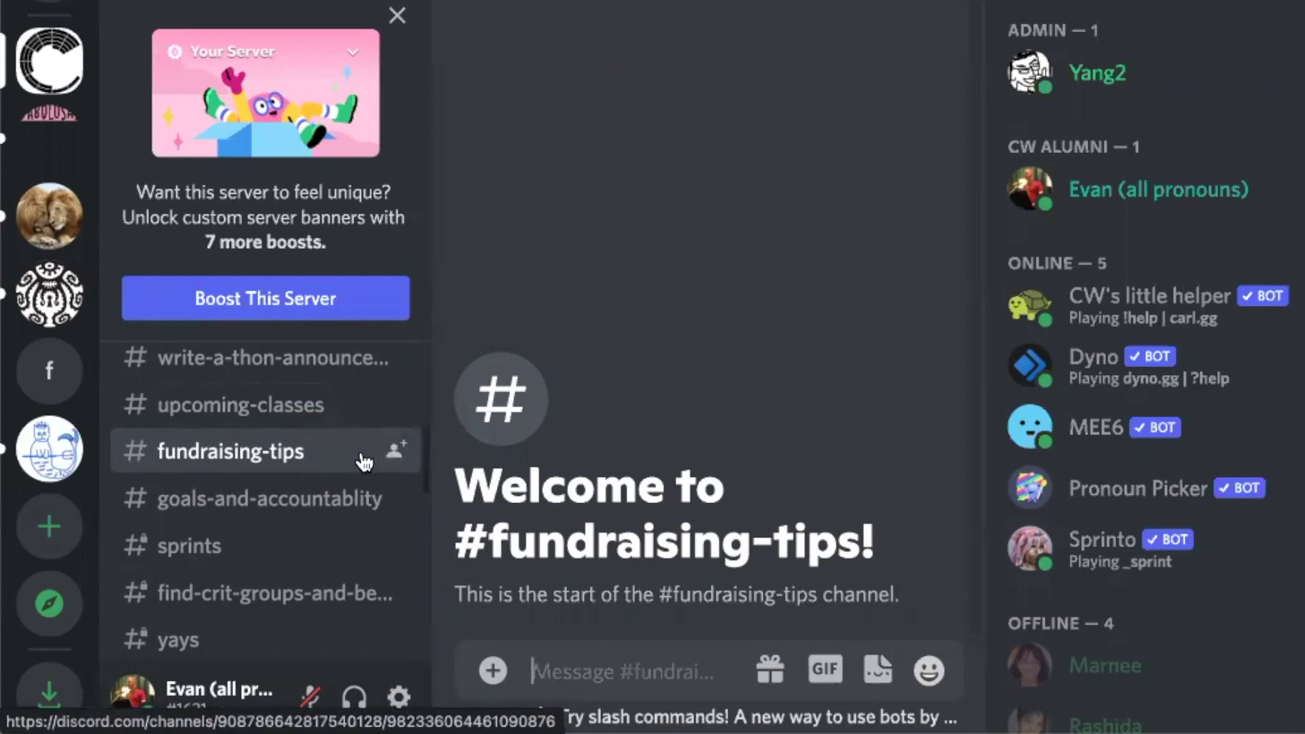
scroll(364, 462, down, 2)
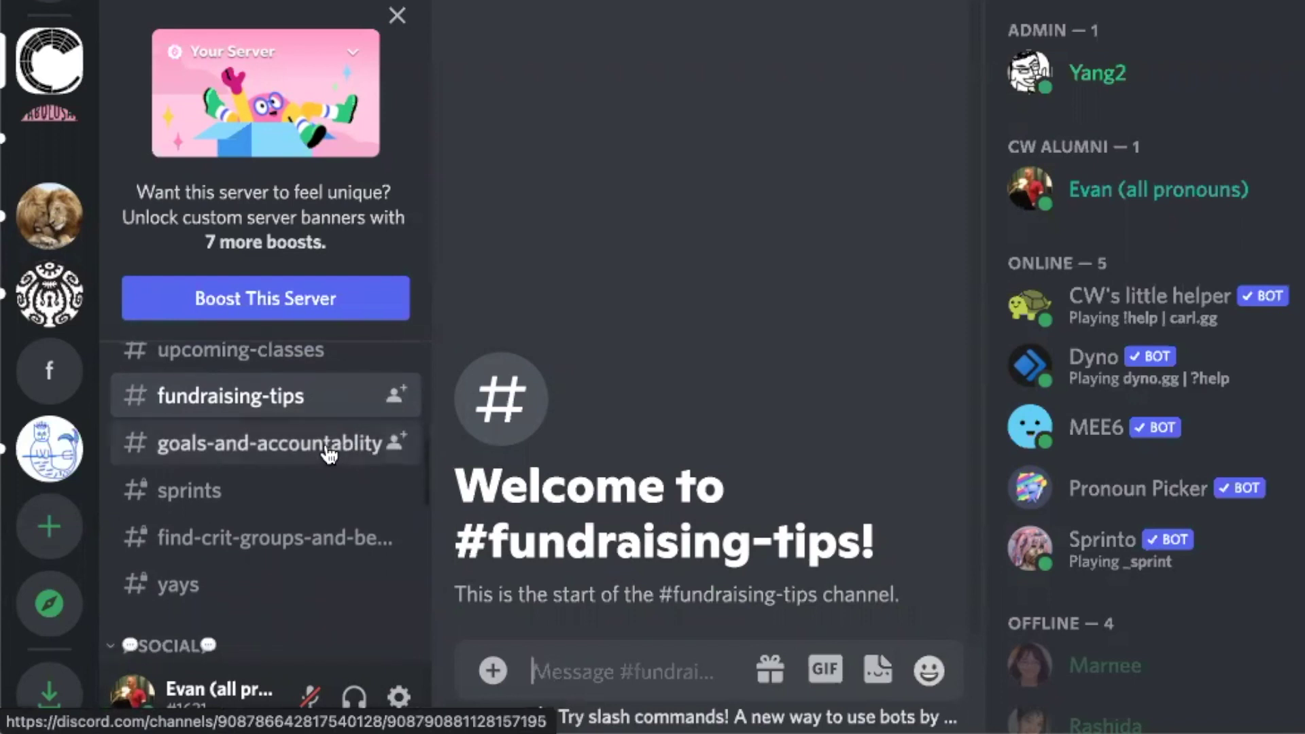
scroll(303, 540, down, 2)
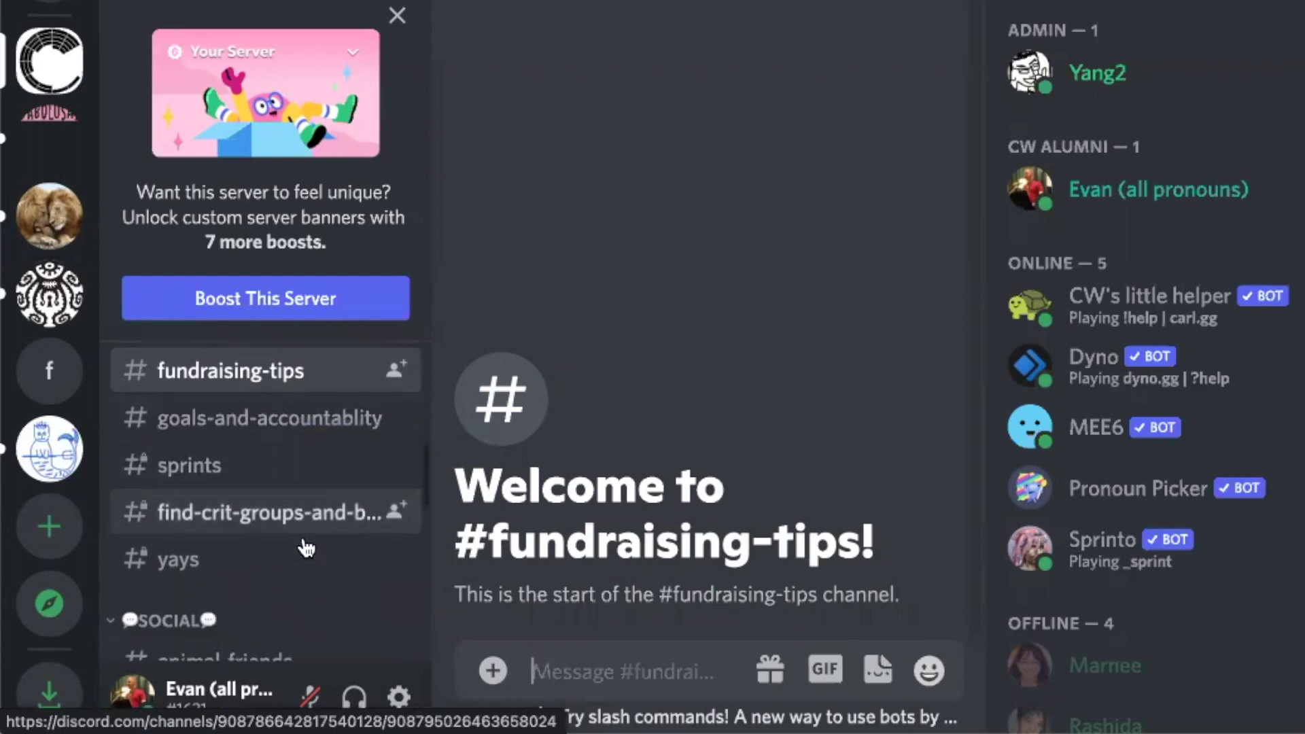
click(289, 495)
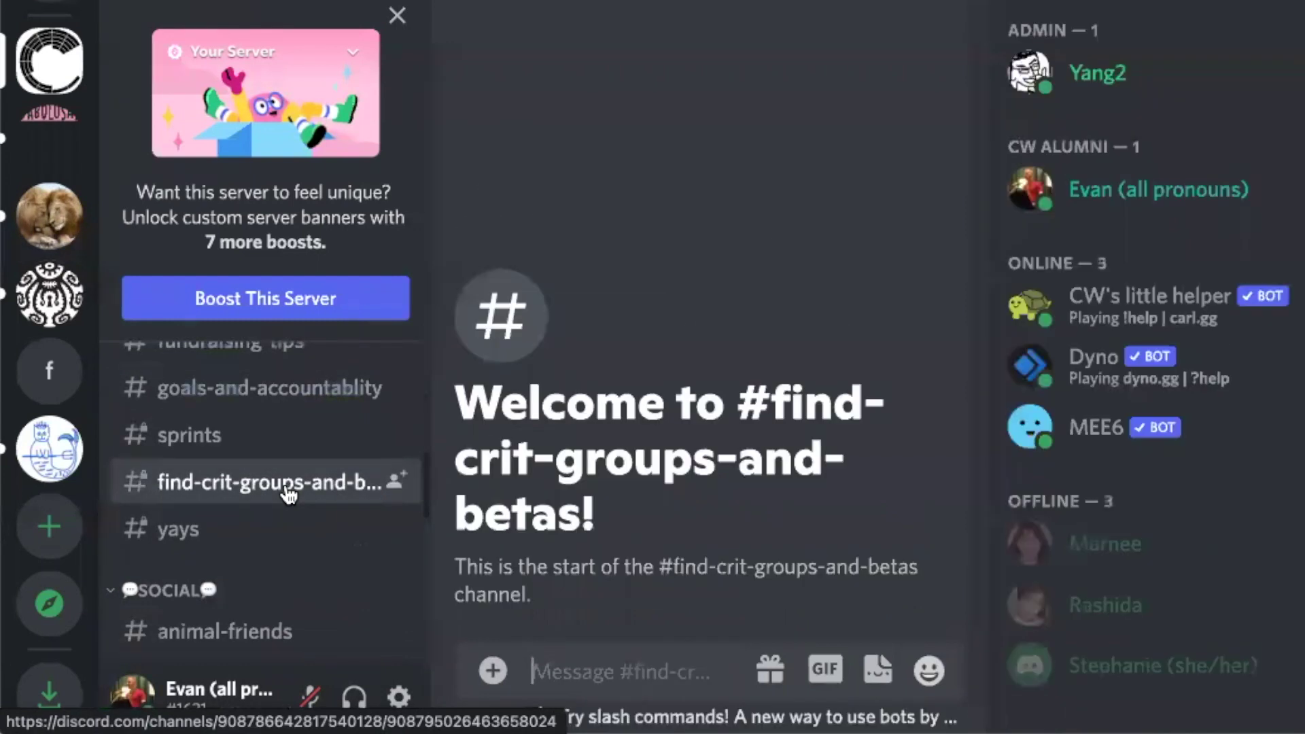
View the Social category's am-watching, am-reading, bipoc-creators and lgbtqia-creators channels, and look over the remaining channels down to Submissions & Publishing.
scroll(289, 495, down, 5)
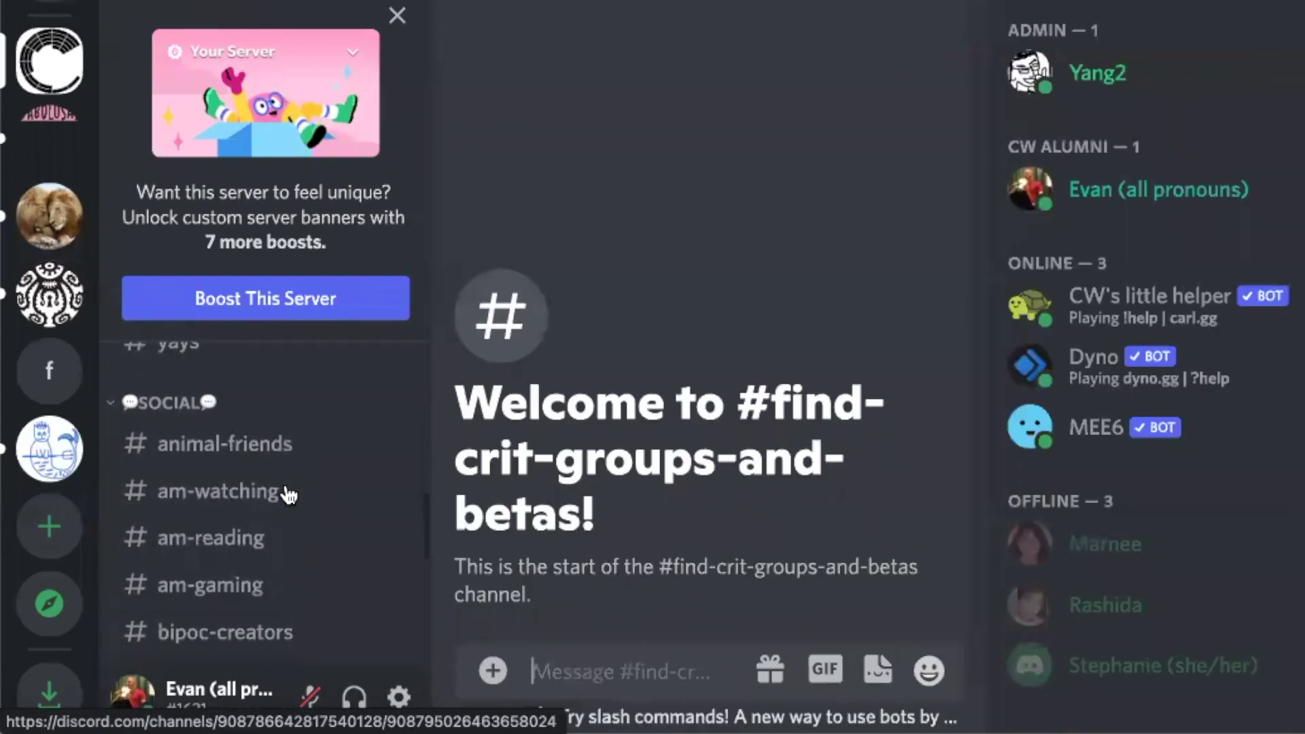
scroll(319, 443, down, 2)
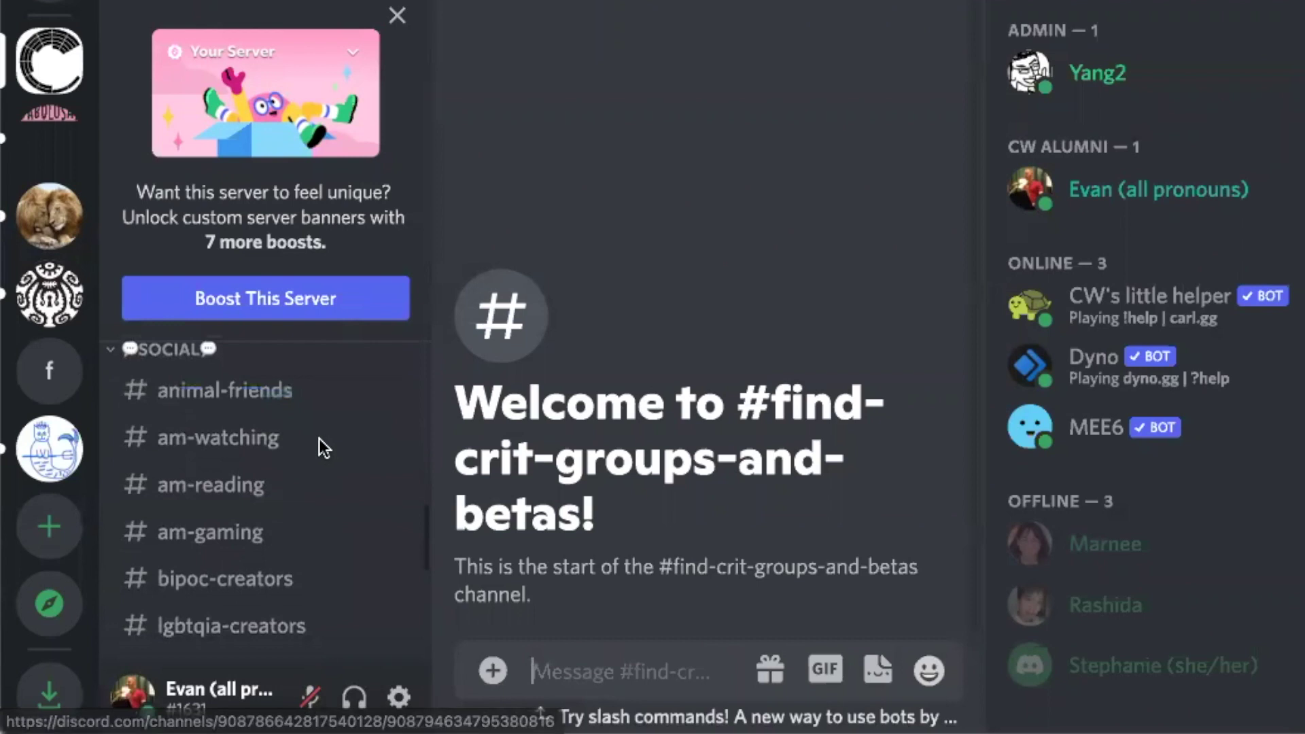
click(281, 441)
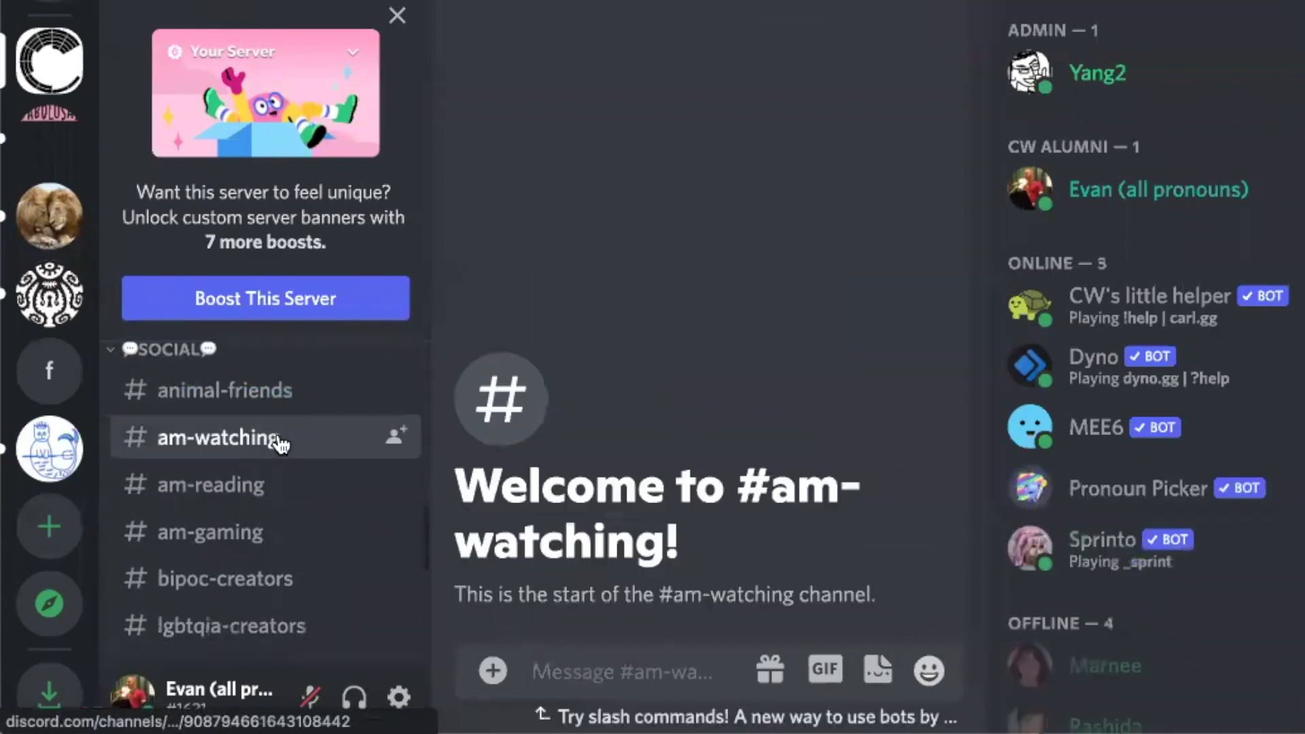
click(283, 498)
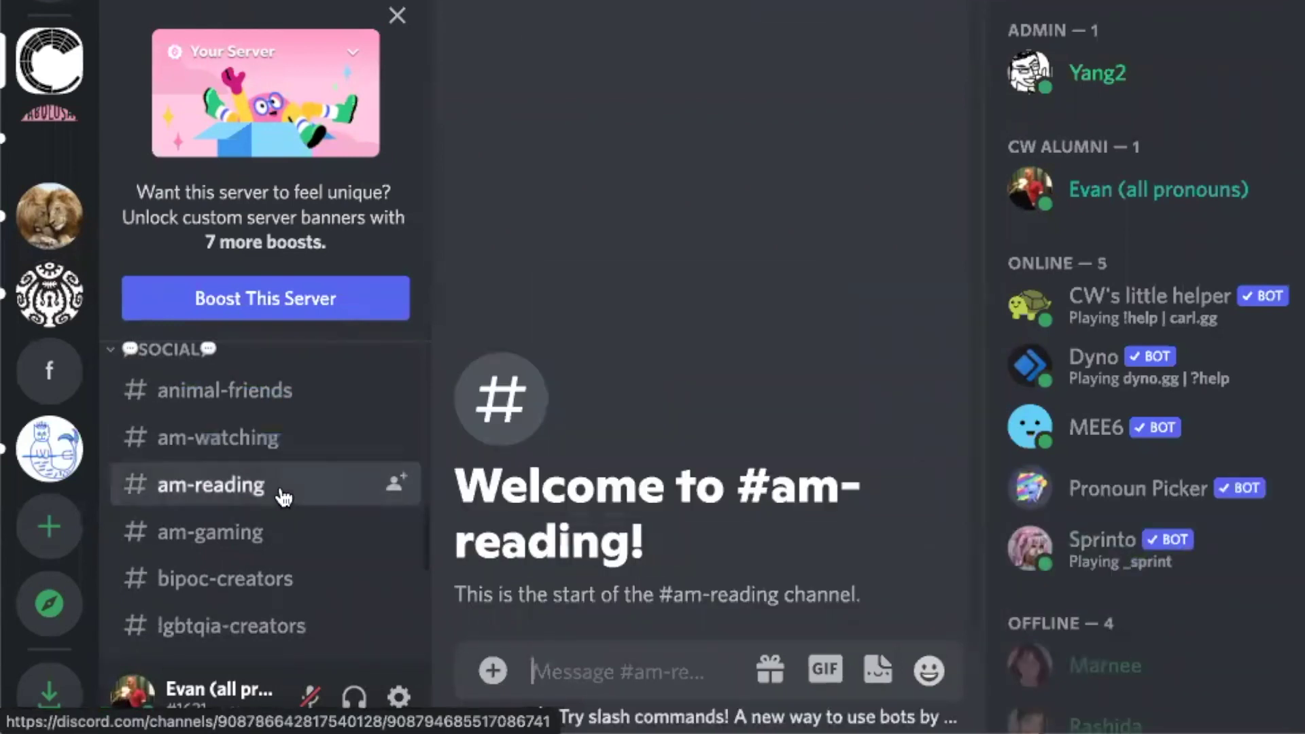
scroll(283, 499, down, 3)
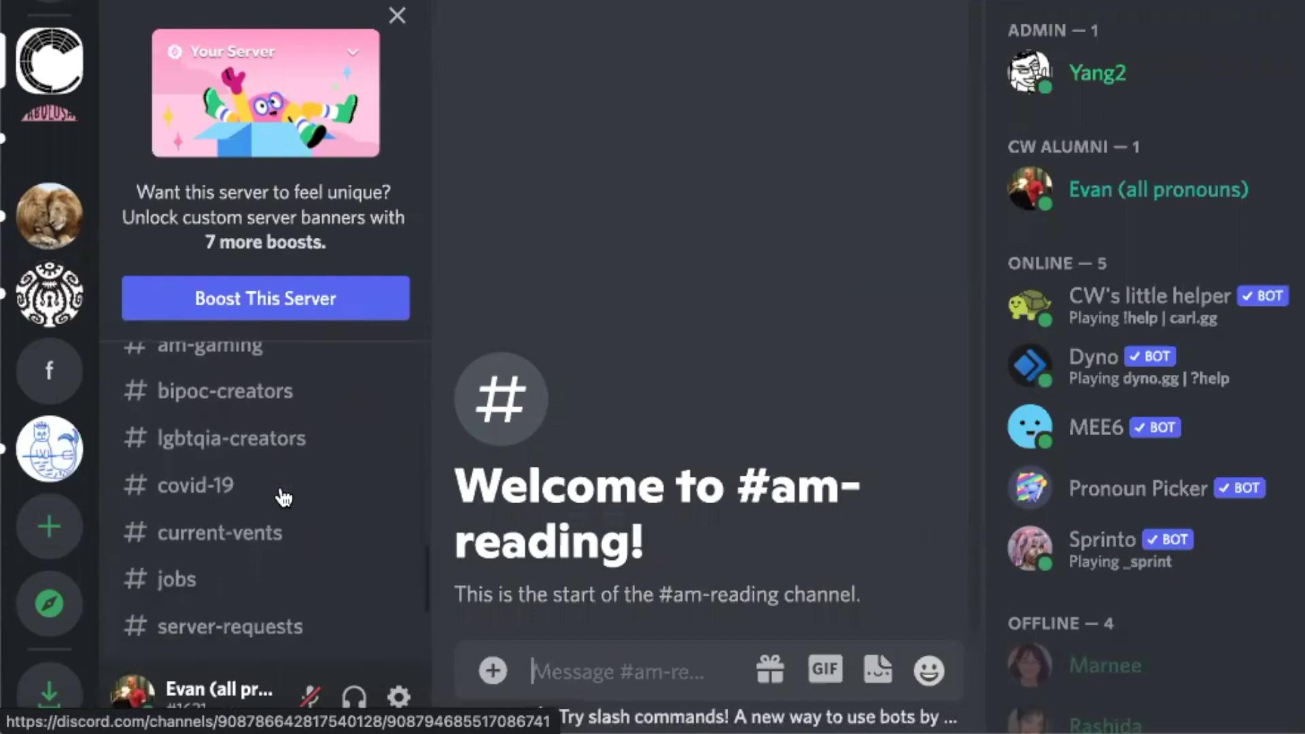
click(293, 400)
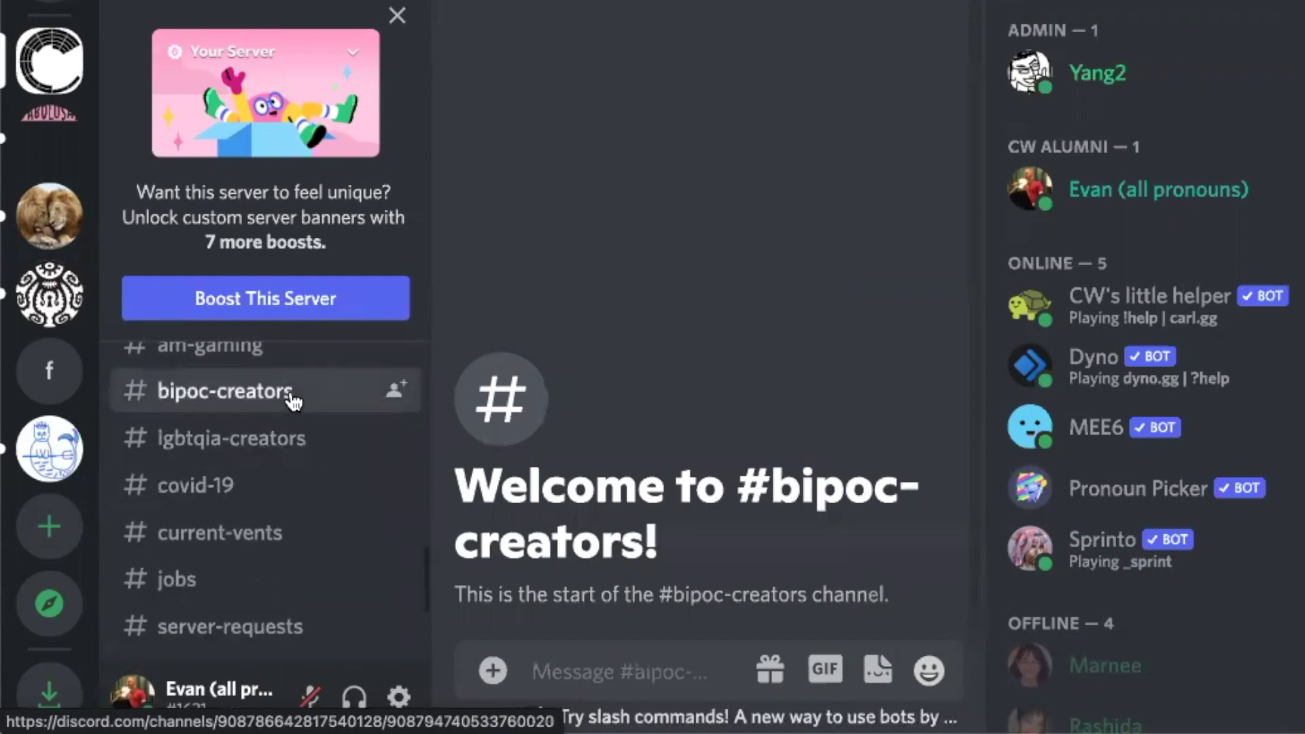
click(325, 443)
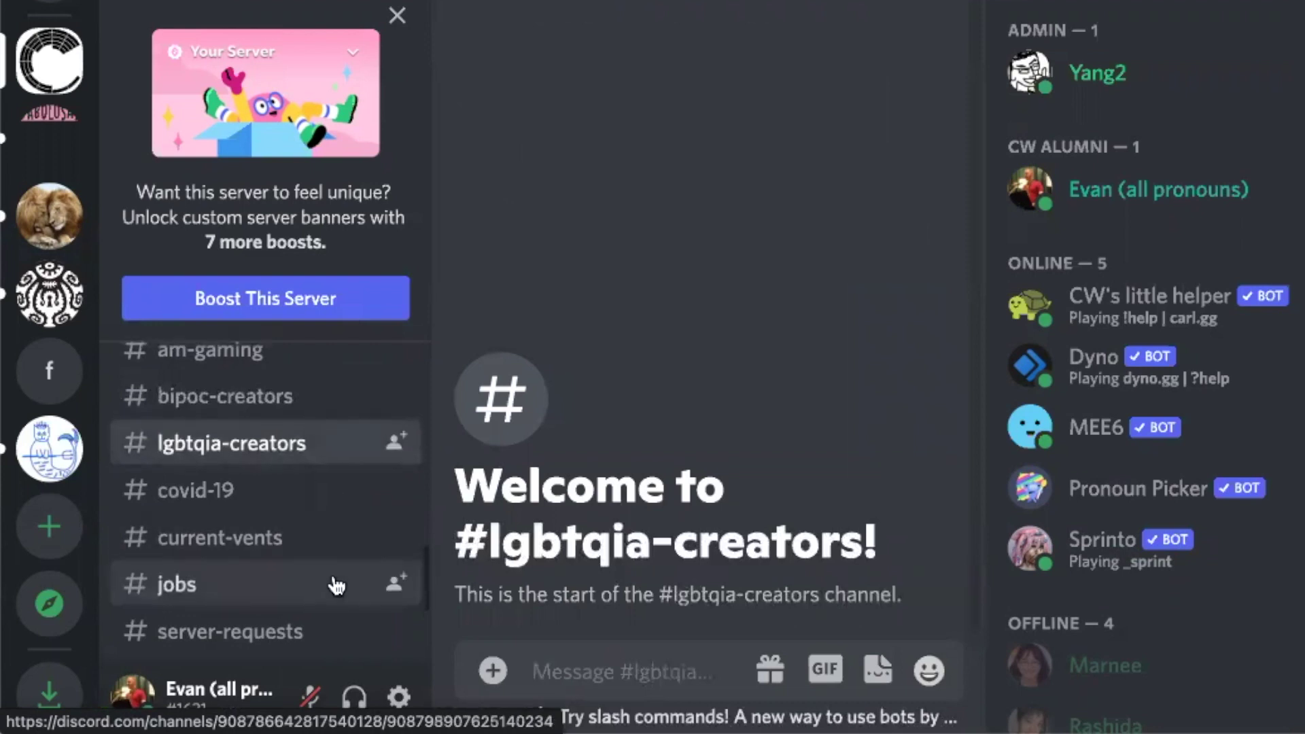
scroll(335, 582, down, 1)
scroll(335, 585, down, 2)
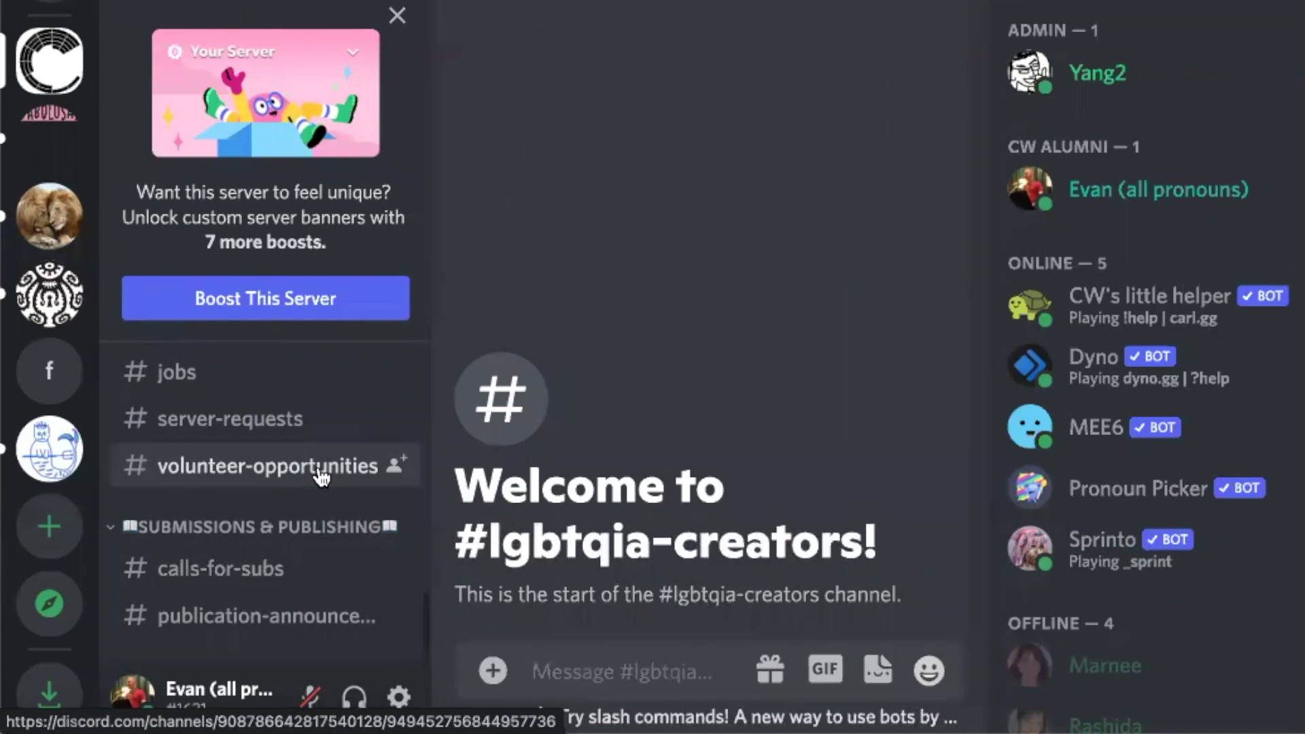
Go back to the Welcome category, view its welcome channel and reopen the introductions channel.
scroll(319, 476, up, 5)
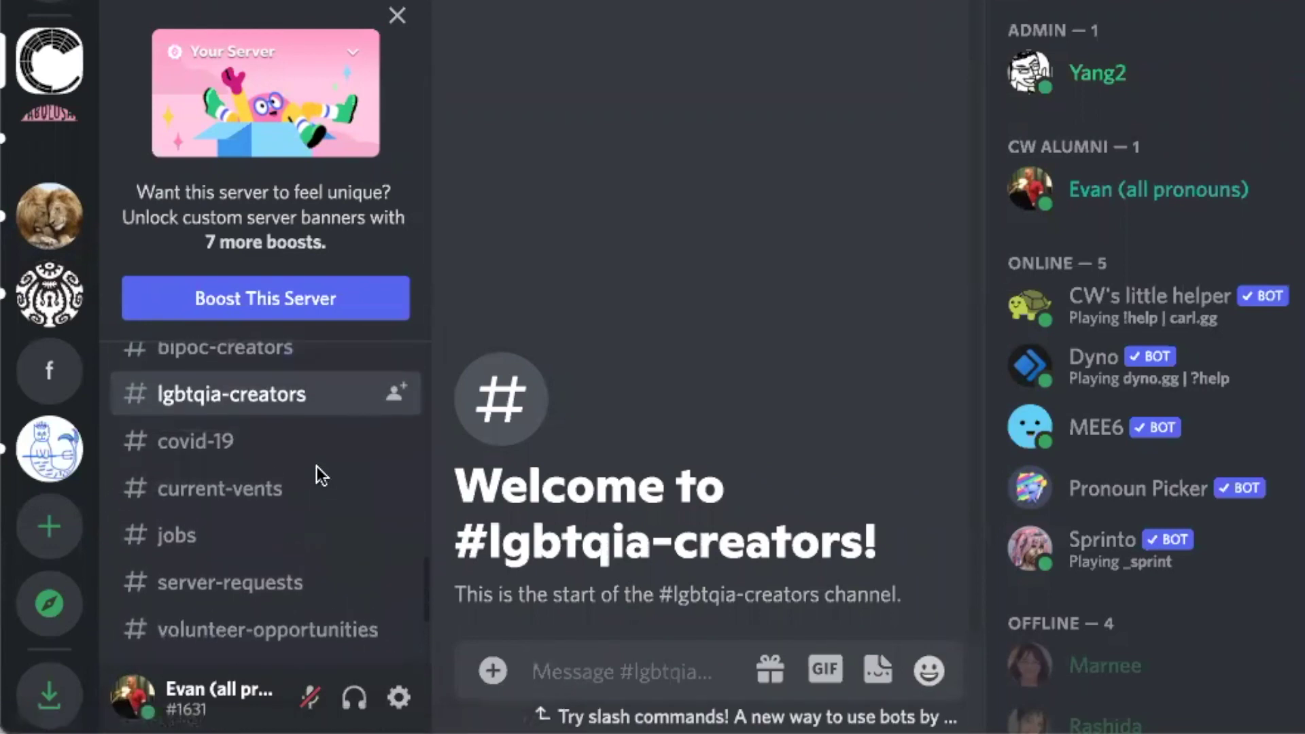
scroll(317, 466, up, 5)
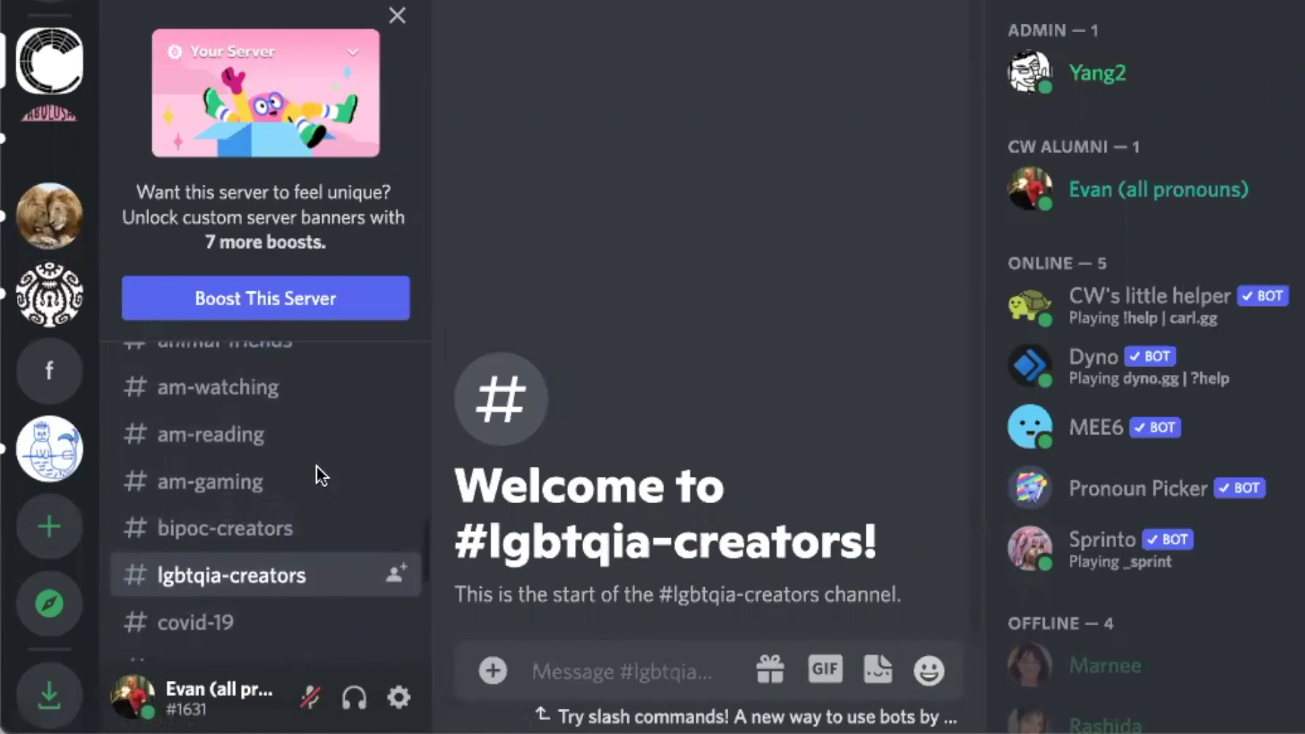
scroll(316, 466, up, 4)
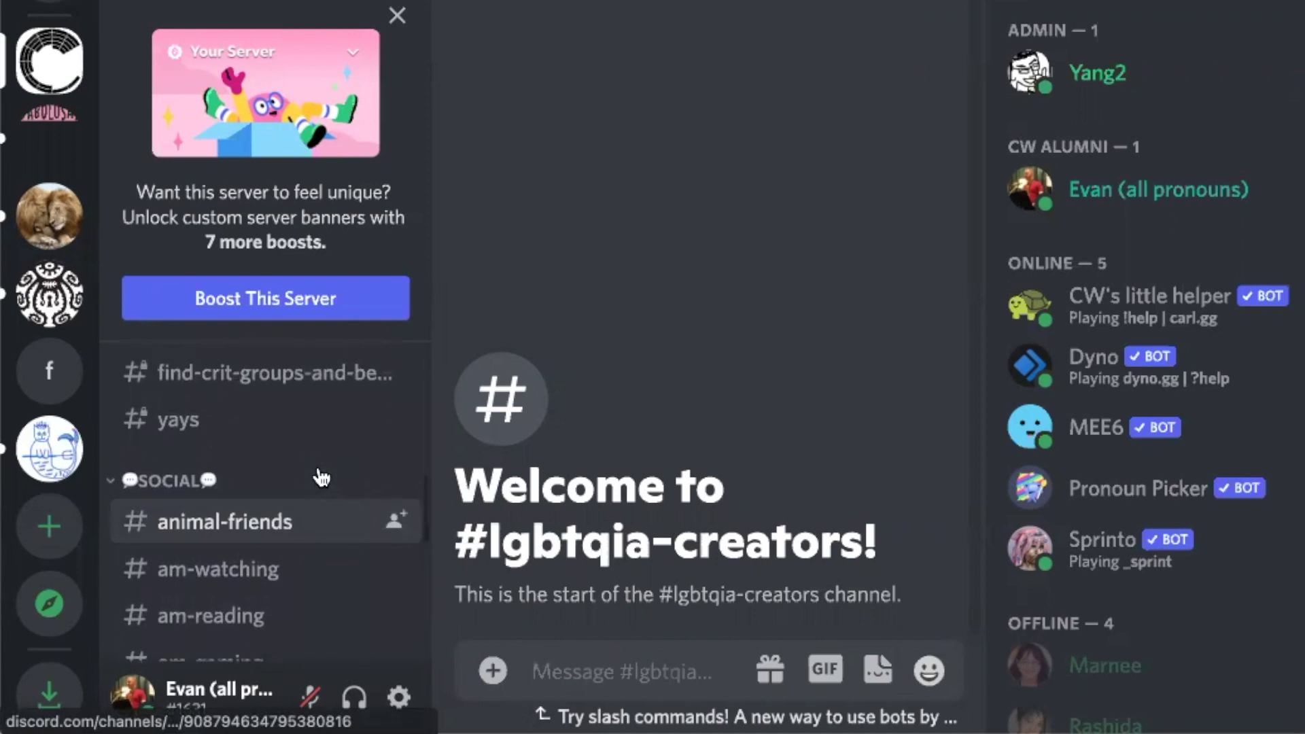
scroll(321, 475, up, 4)
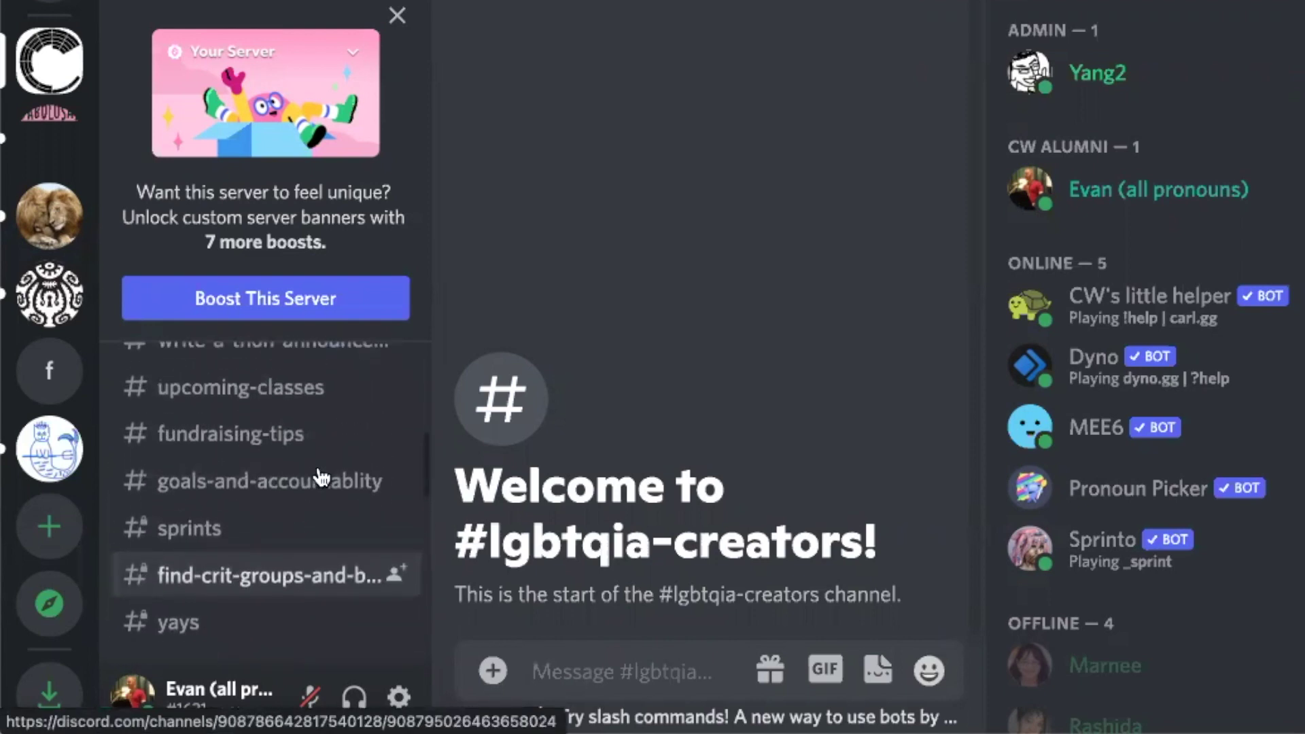
scroll(320, 475, up, 4)
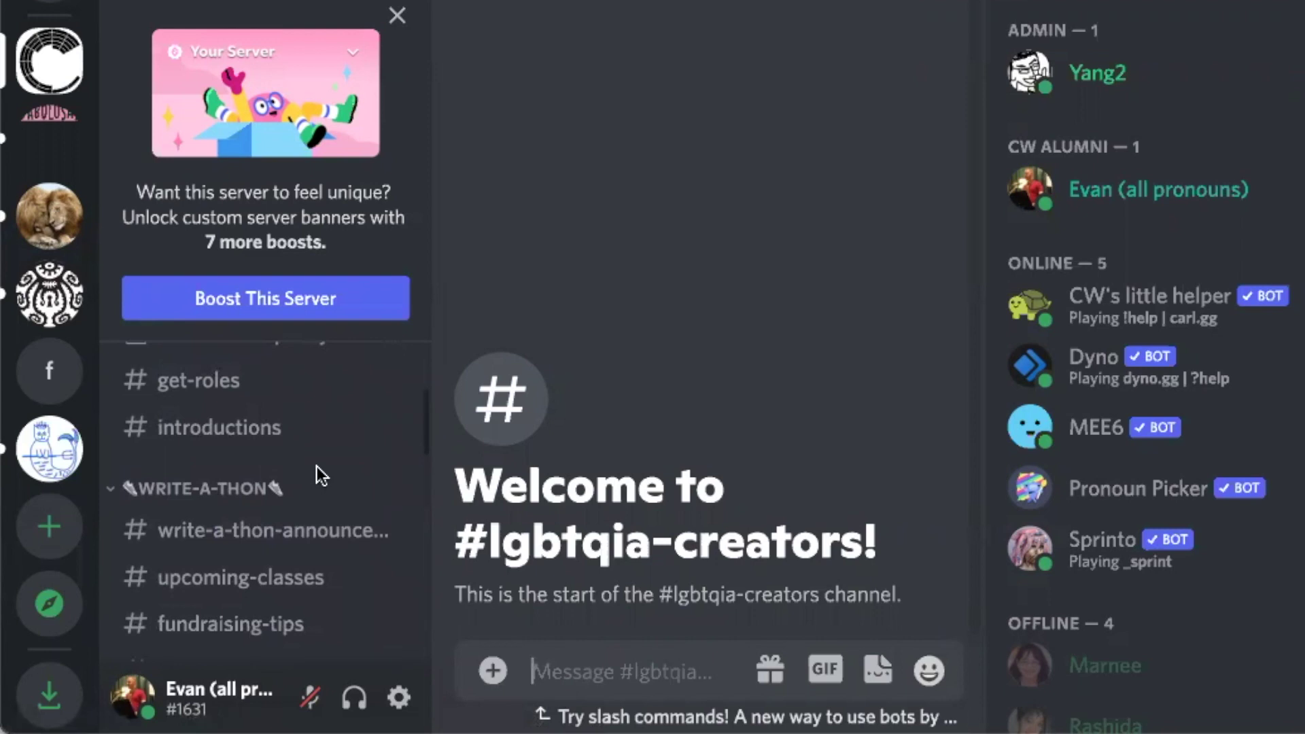
scroll(317, 467, up, 5)
click(317, 486)
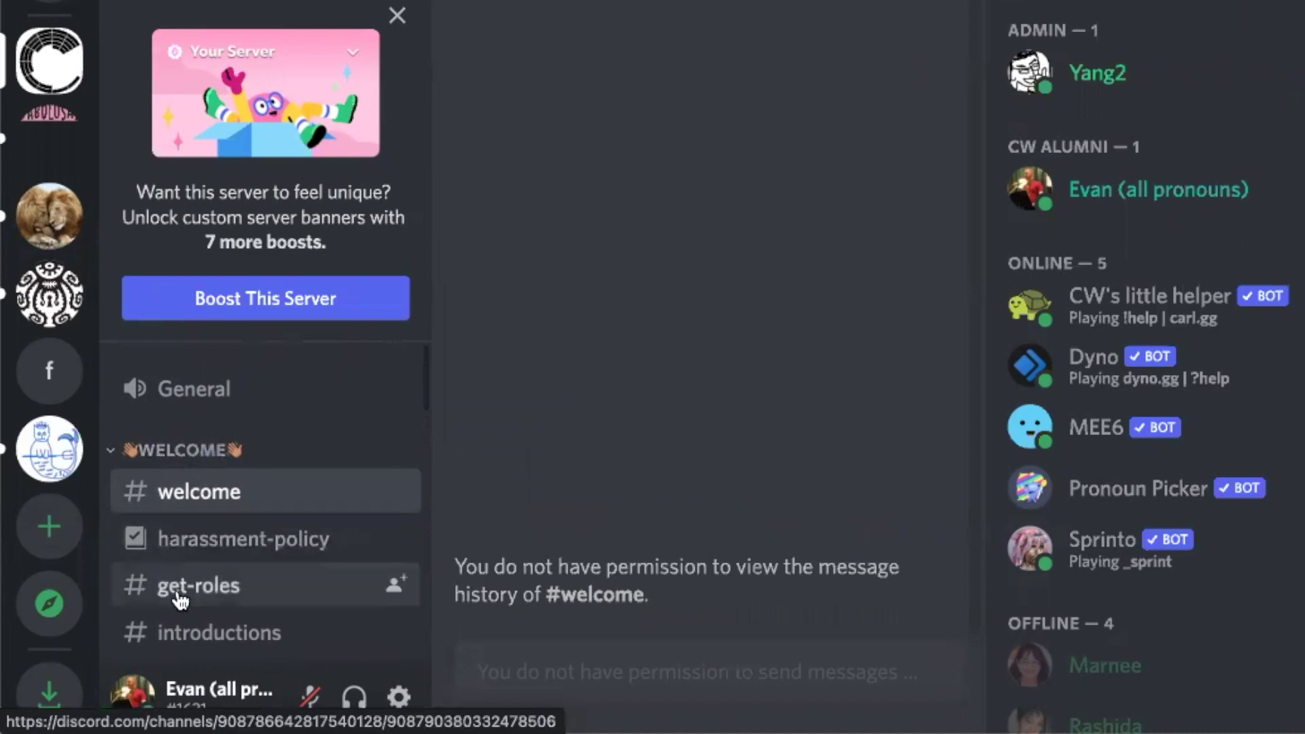
scroll(181, 609, down, 3)
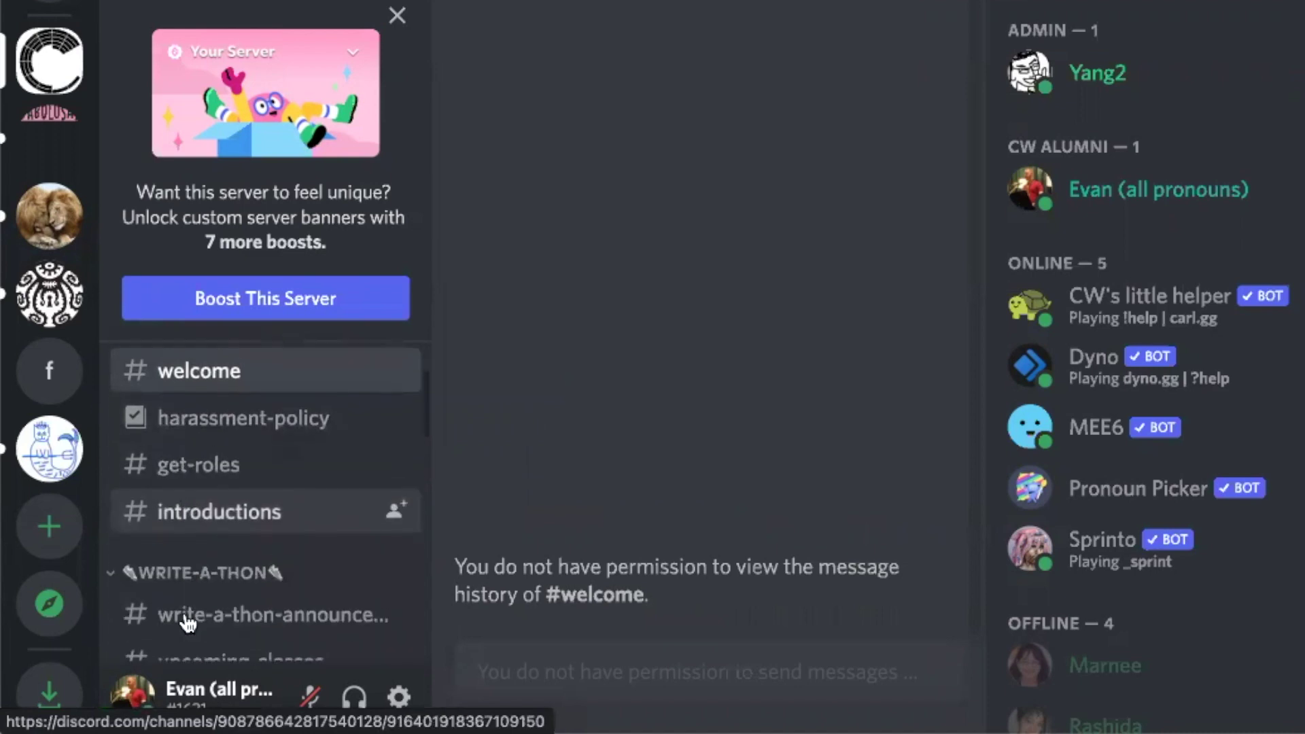
click(222, 516)
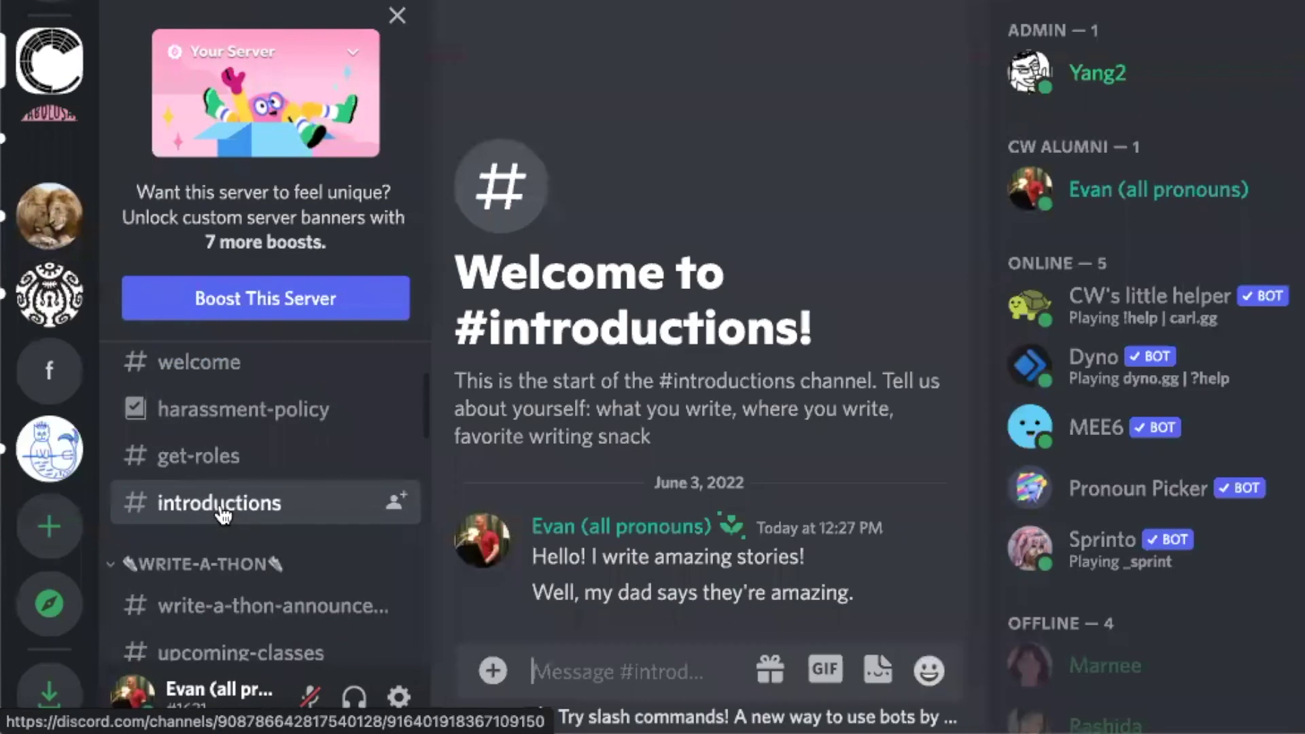